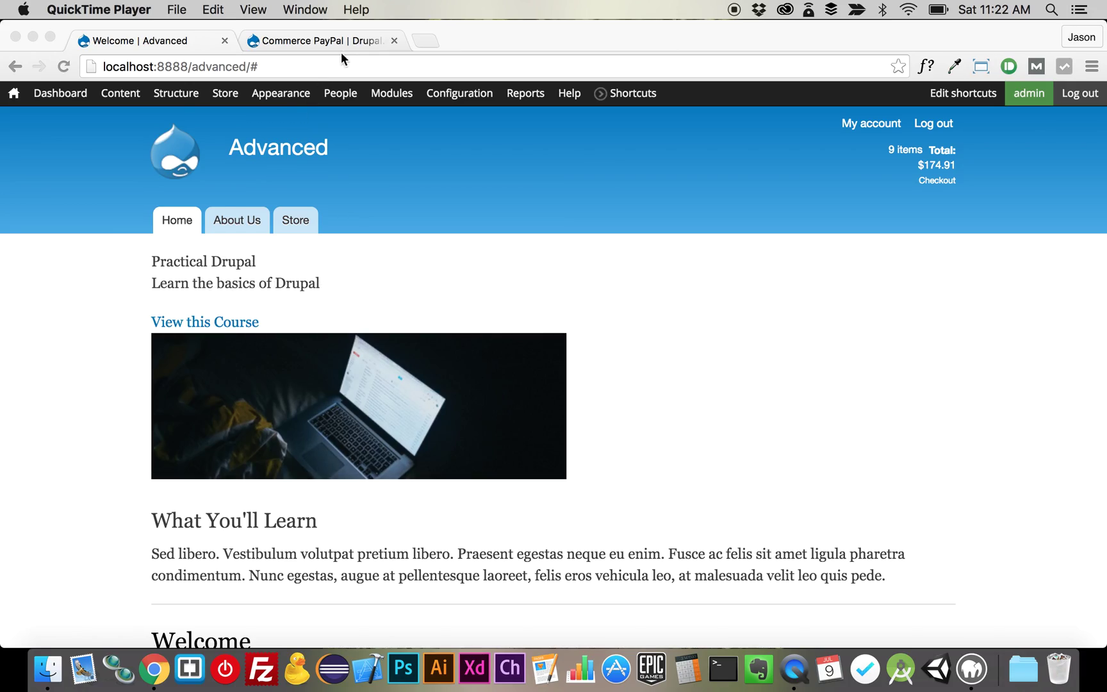
# - Review the Commerce PayPal project page on drupal.org, then return to the 'Welcome | Advanced' tab
pyautogui.click(347, 44)
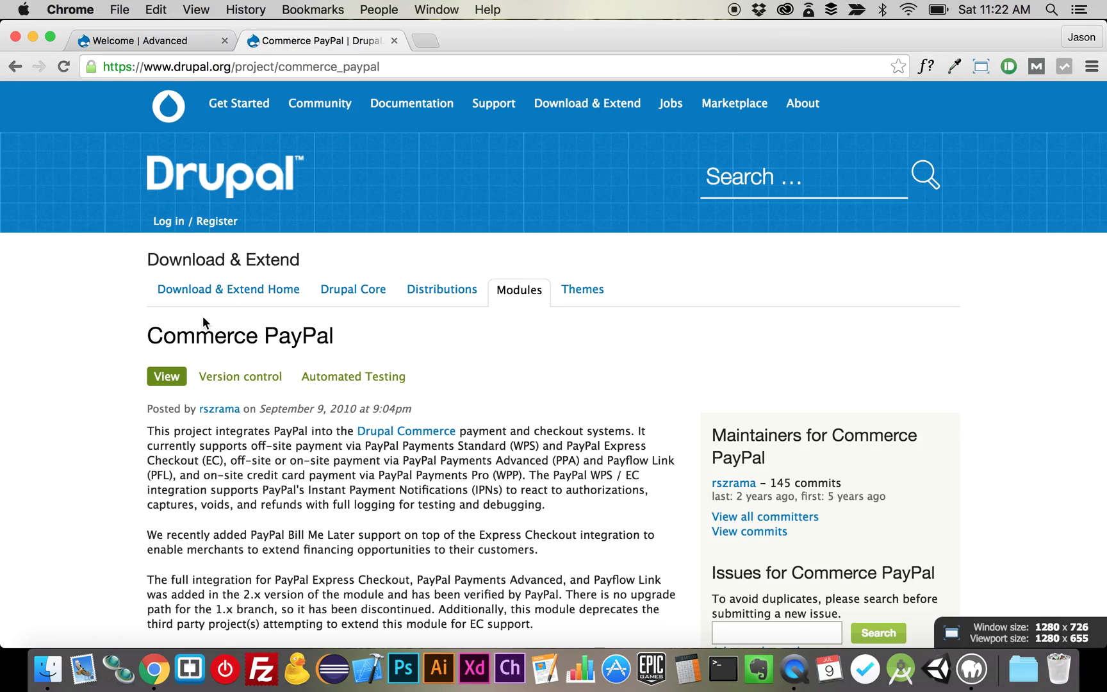
pyautogui.scroll(-15, 457, 343)
pyautogui.scroll(15, 457, 343)
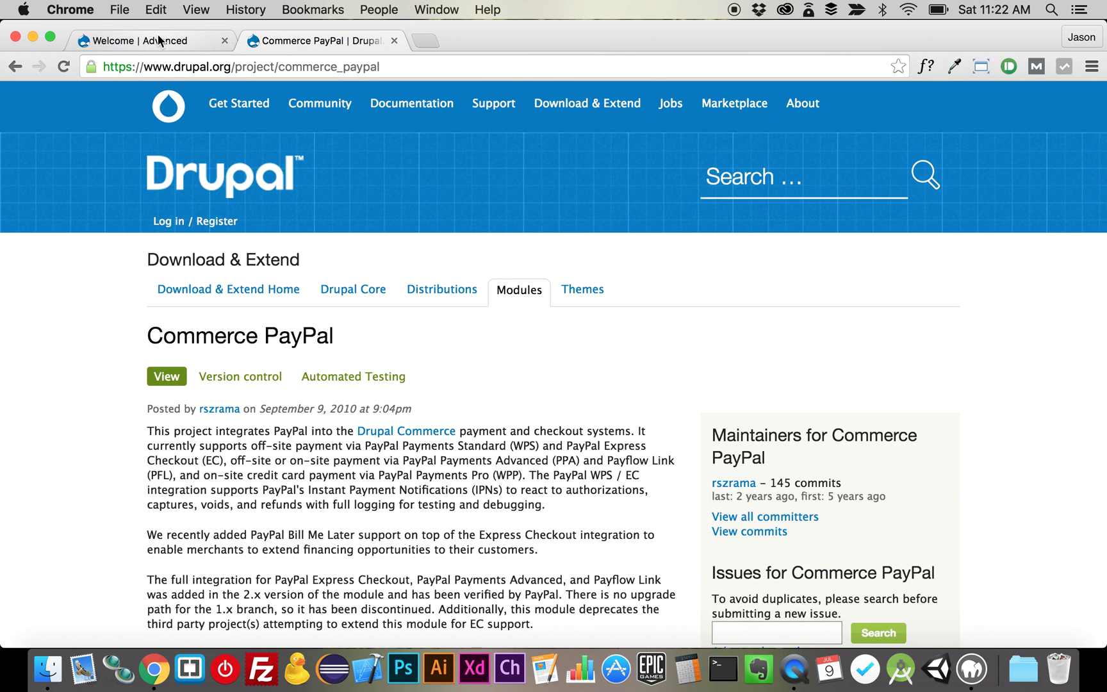
pyautogui.click(159, 41)
# - On the Modules page, tick PayPal in the COMMERCE (PAYPAL) group
pyautogui.click(391, 96)
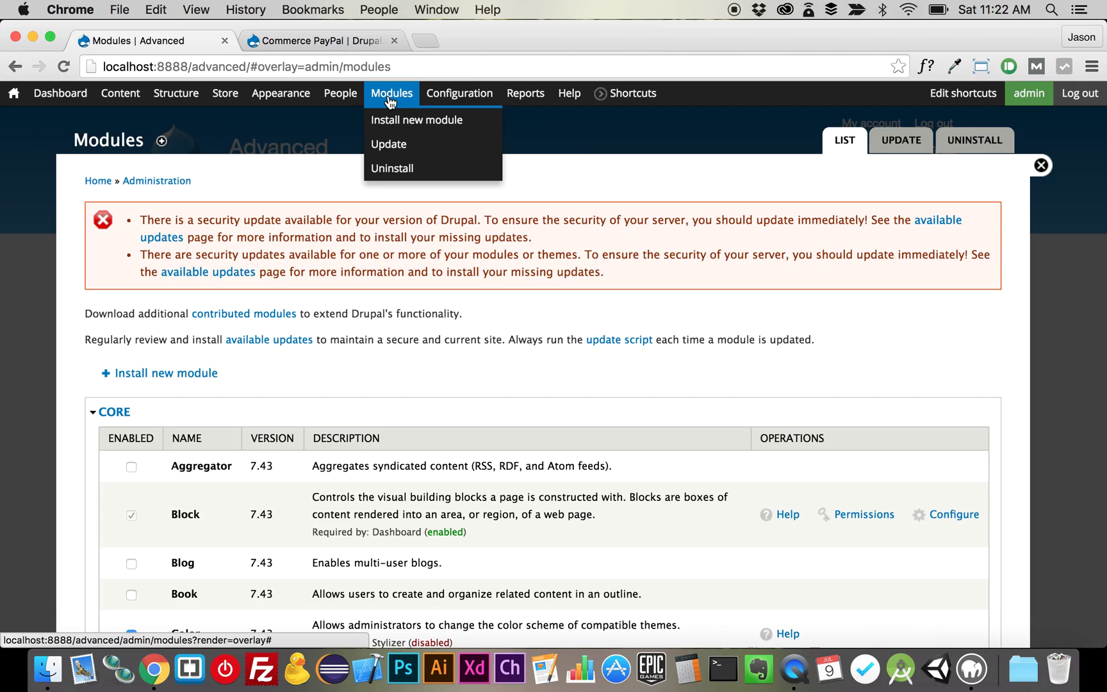
pyautogui.scroll(-15, 617, 484)
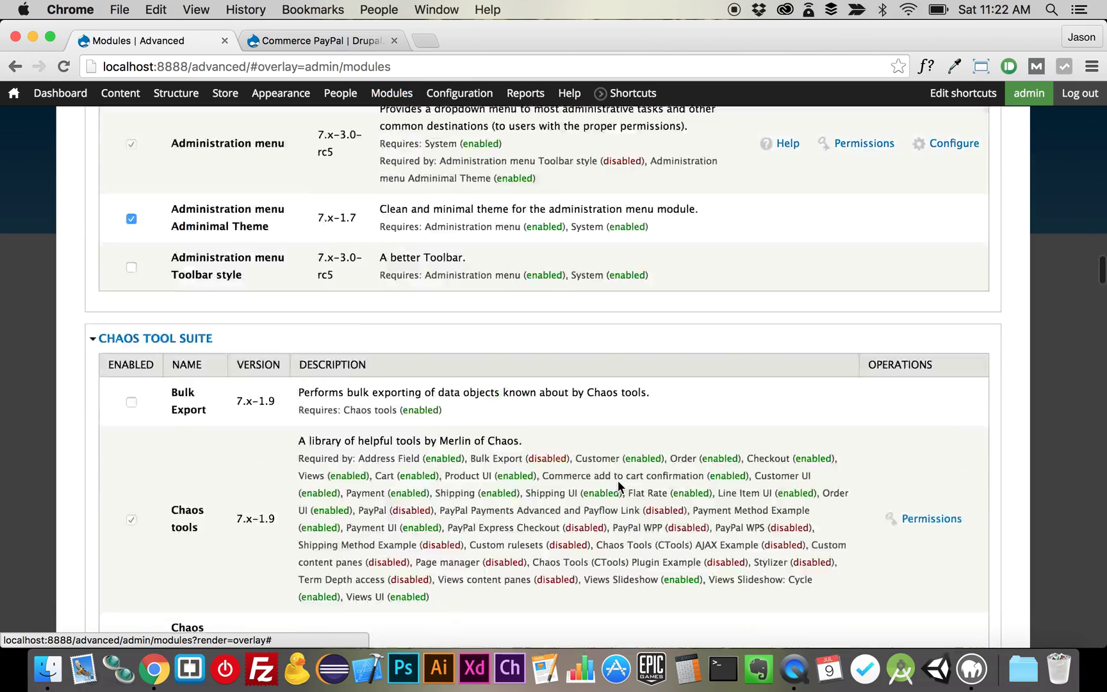
pyautogui.scroll(-20, 617, 485)
pyautogui.scroll(8, 618, 485)
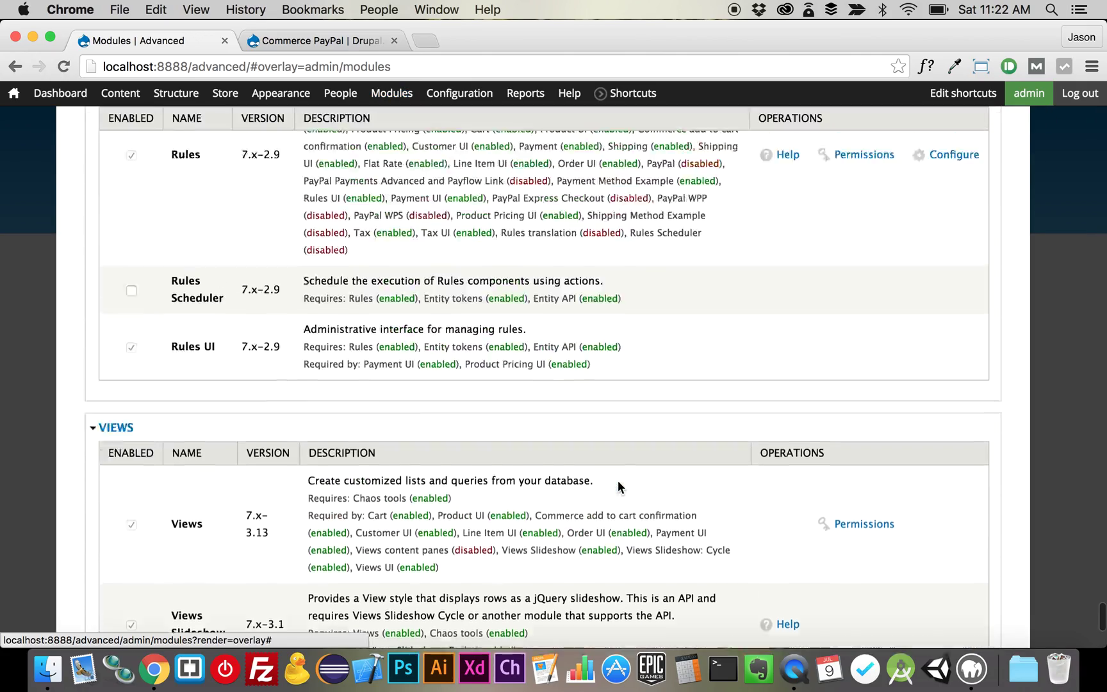
pyautogui.scroll(12, 619, 486)
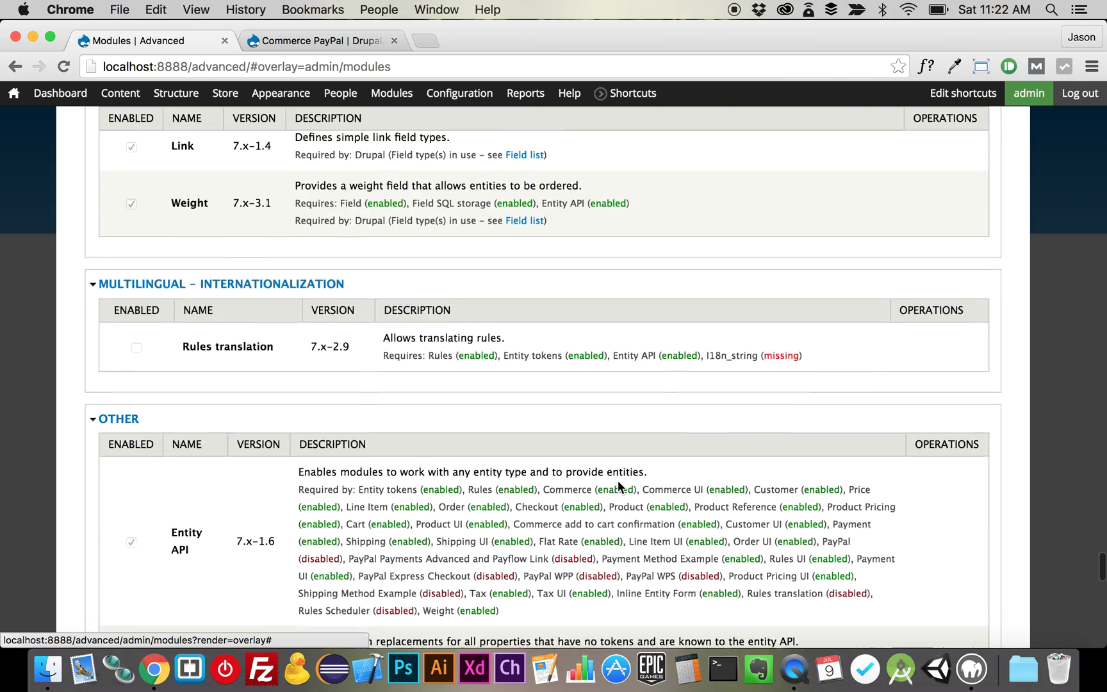
pyautogui.scroll(12, 619, 487)
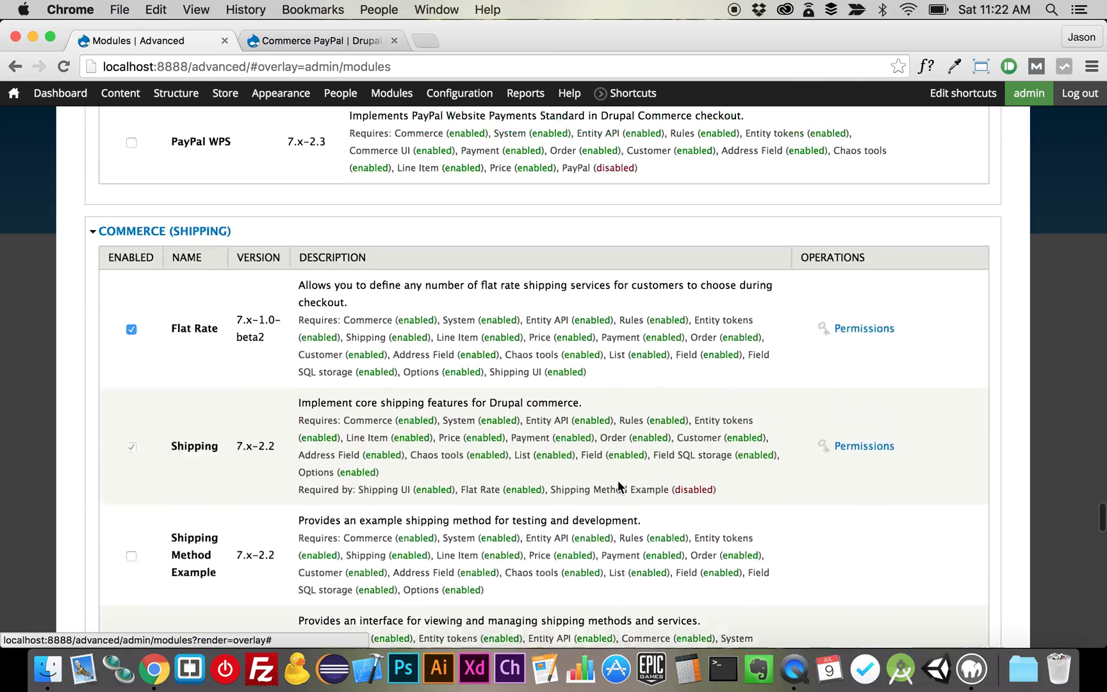
pyautogui.scroll(4, 617, 486)
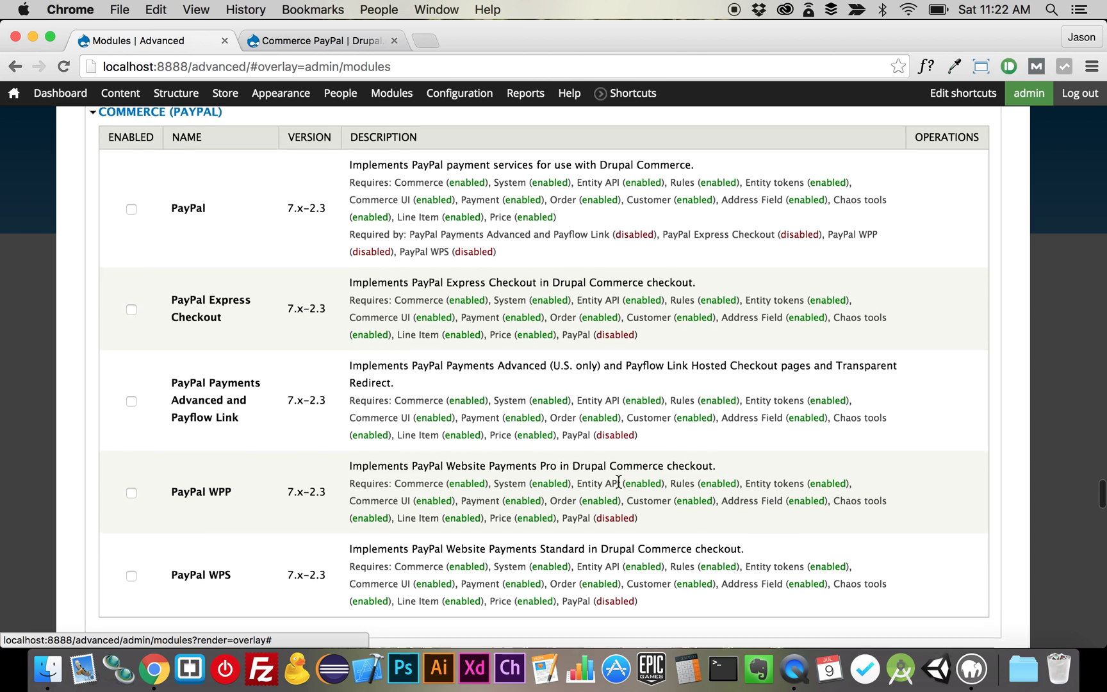
pyautogui.scroll(-1, 619, 480)
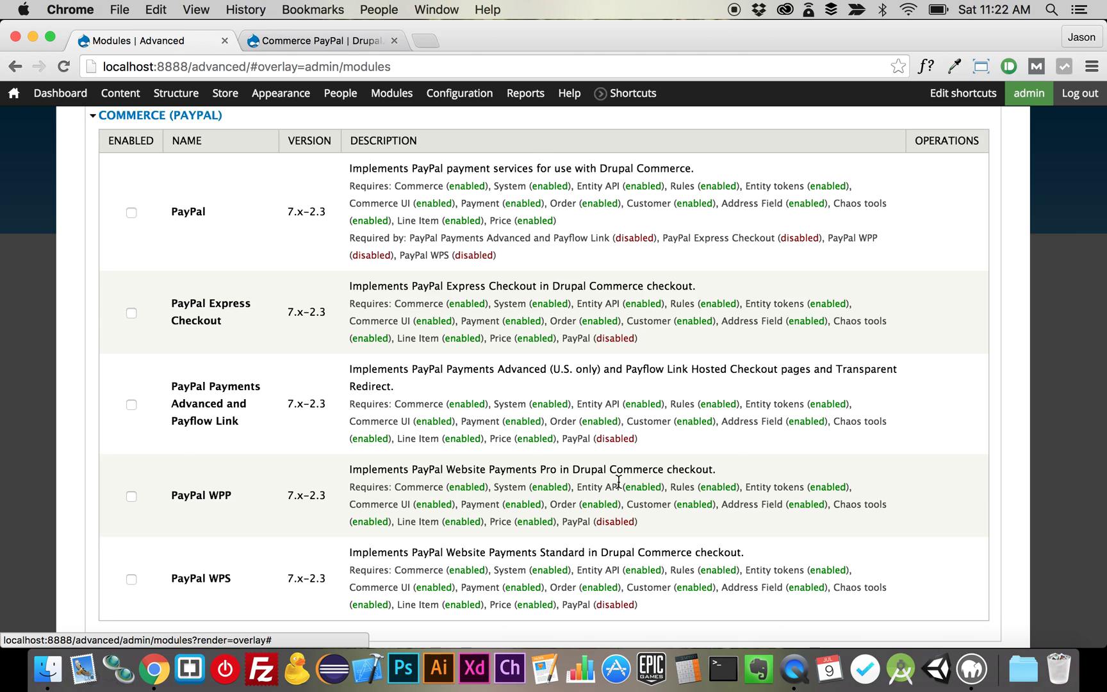
pyautogui.click(204, 215)
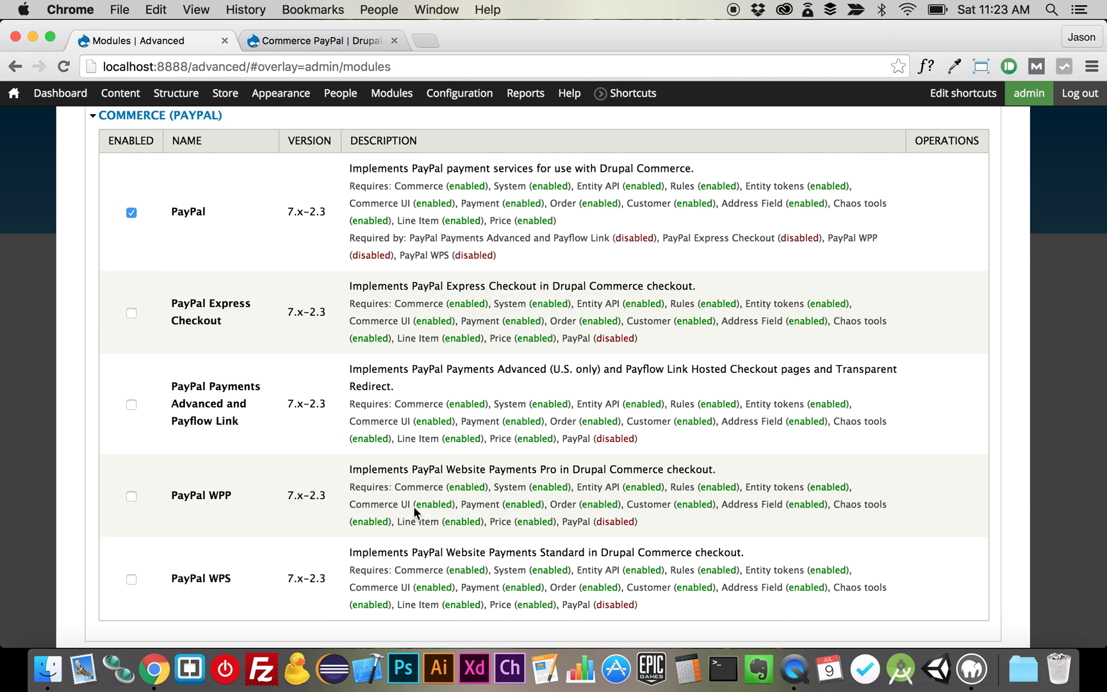
# - Tick PayPal WPS as well and save the module configuration
pyautogui.click(215, 578)
pyautogui.scroll(-15, 275, 586)
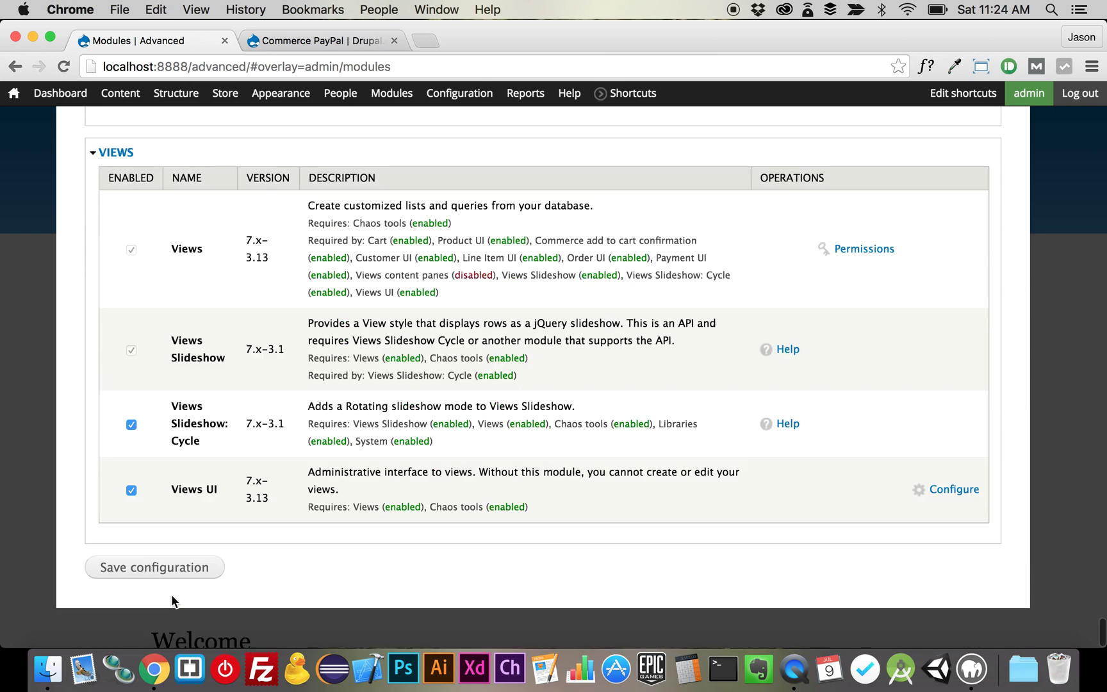
pyautogui.click(185, 571)
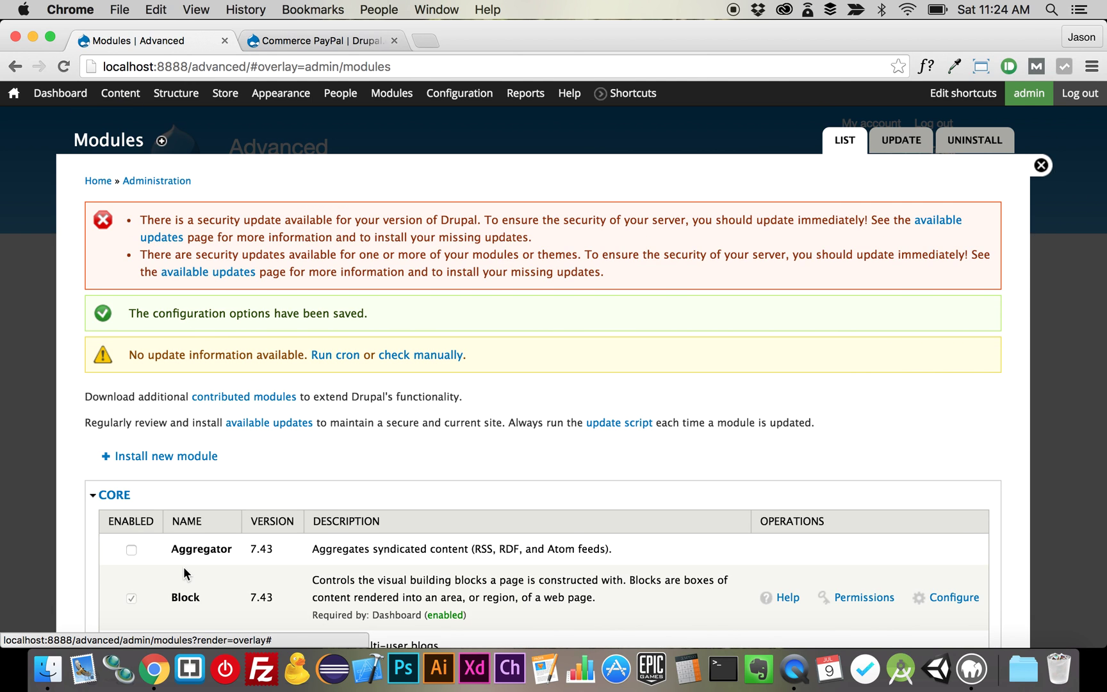
# - Enable the PayPal WPS rule under Store > Configuration > Payment methods and confirm
pyautogui.click(1041, 165)
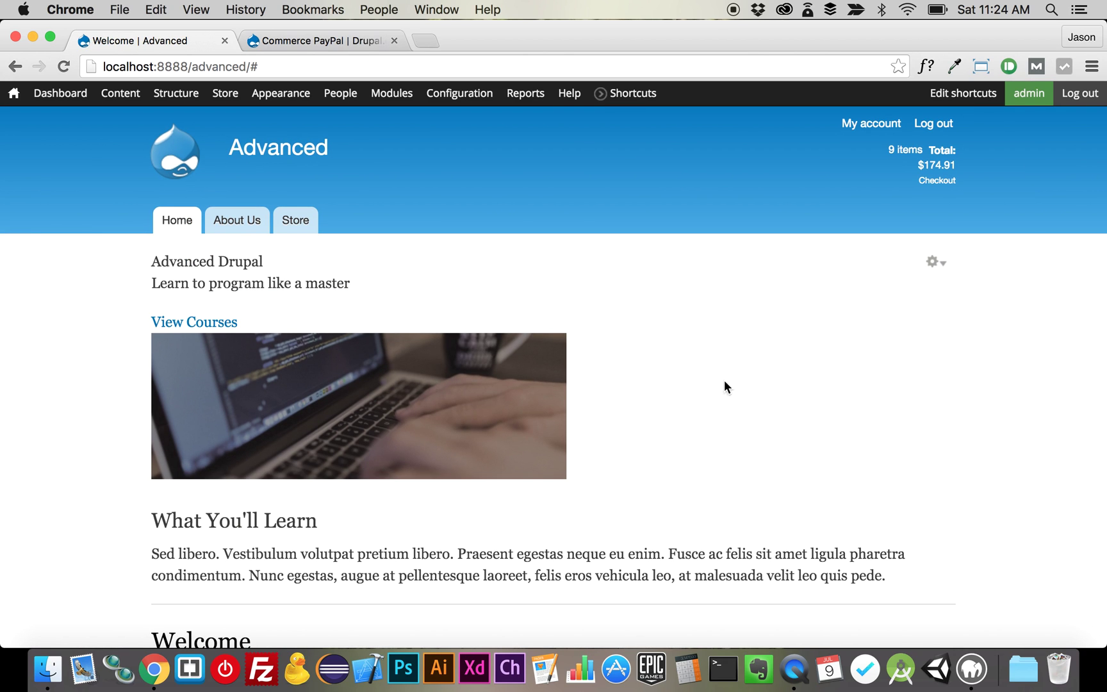
pyautogui.moveTo(228, 99)
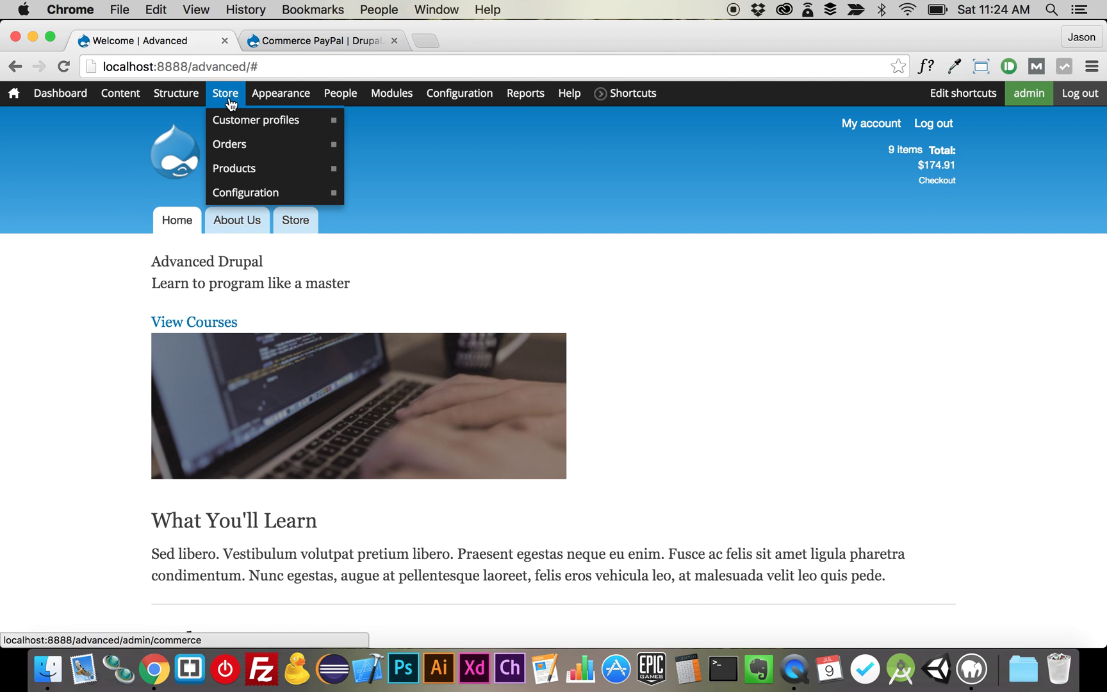
pyautogui.moveTo(245, 194)
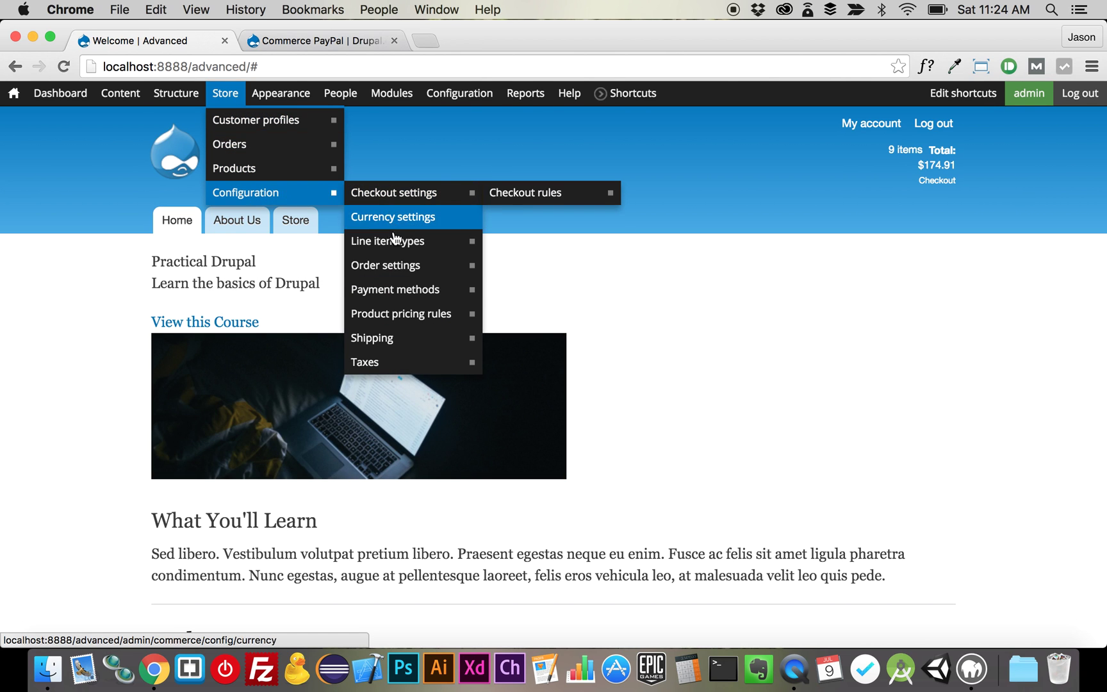
pyautogui.click(407, 293)
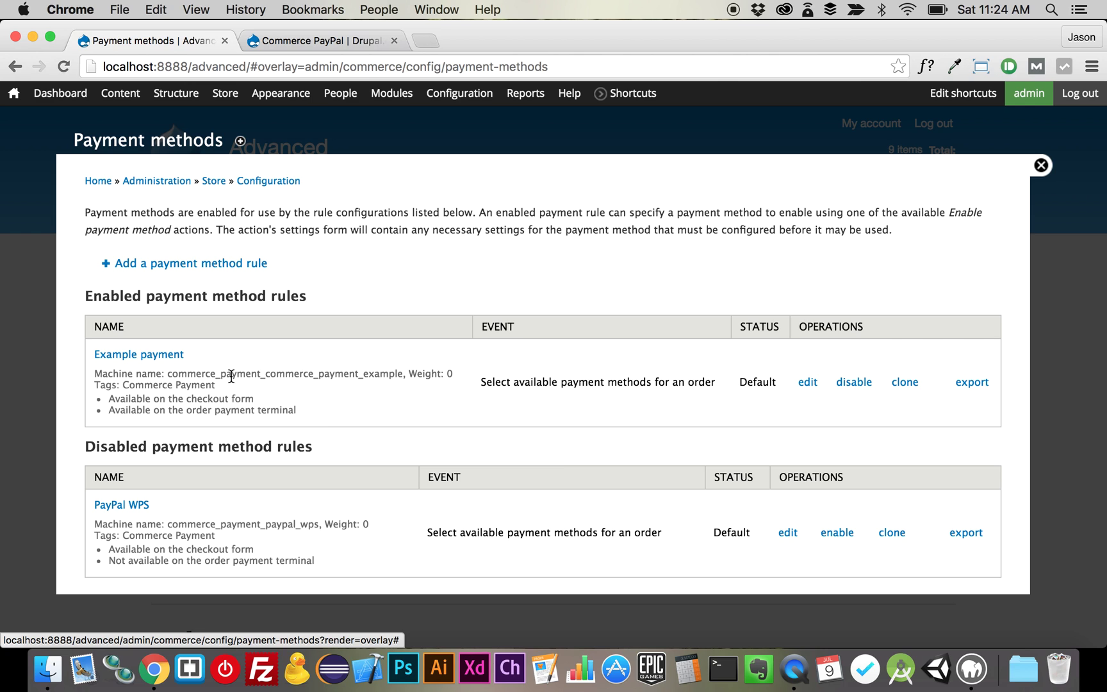
pyautogui.click(831, 535)
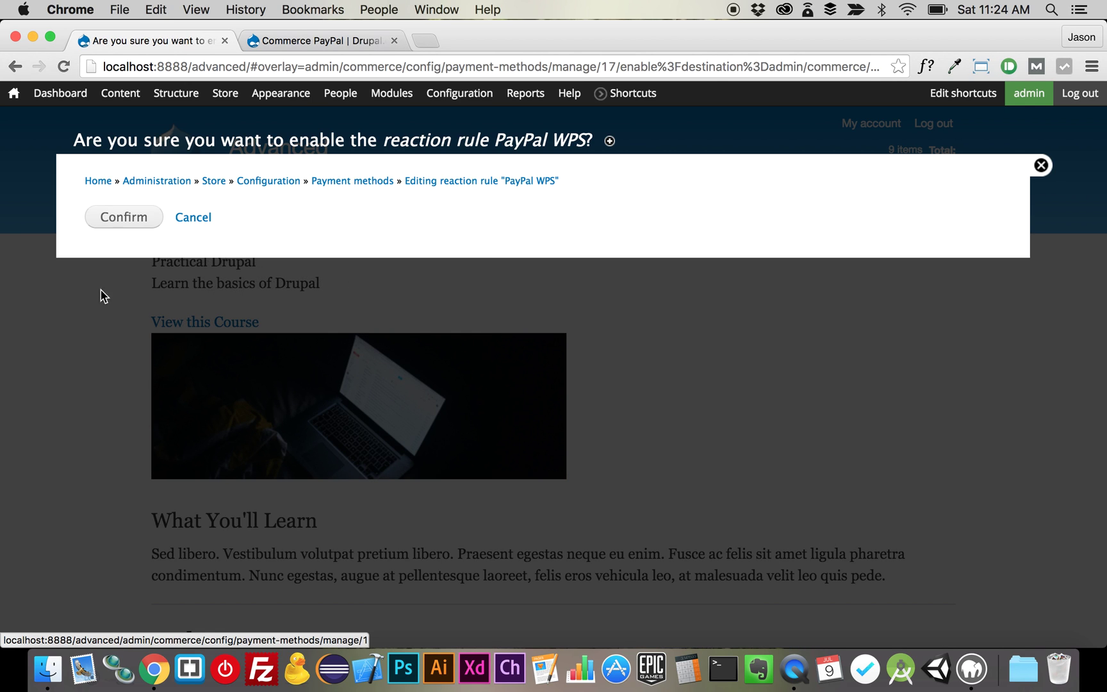
pyautogui.click(96, 222)
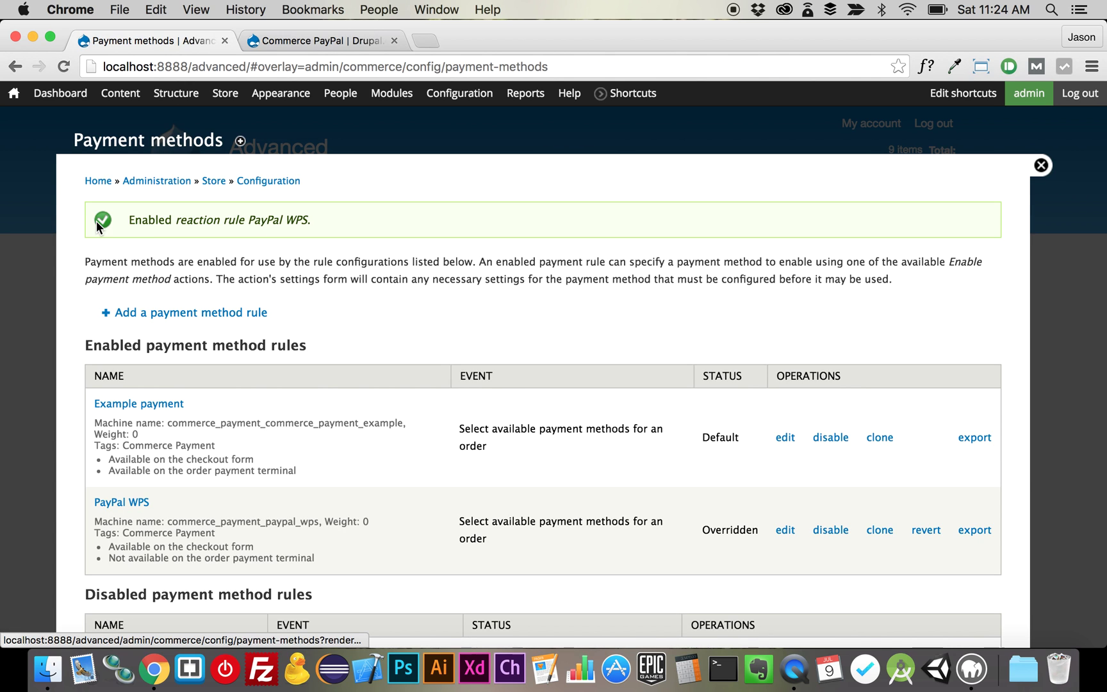
pyautogui.scroll(-2, 252, 518)
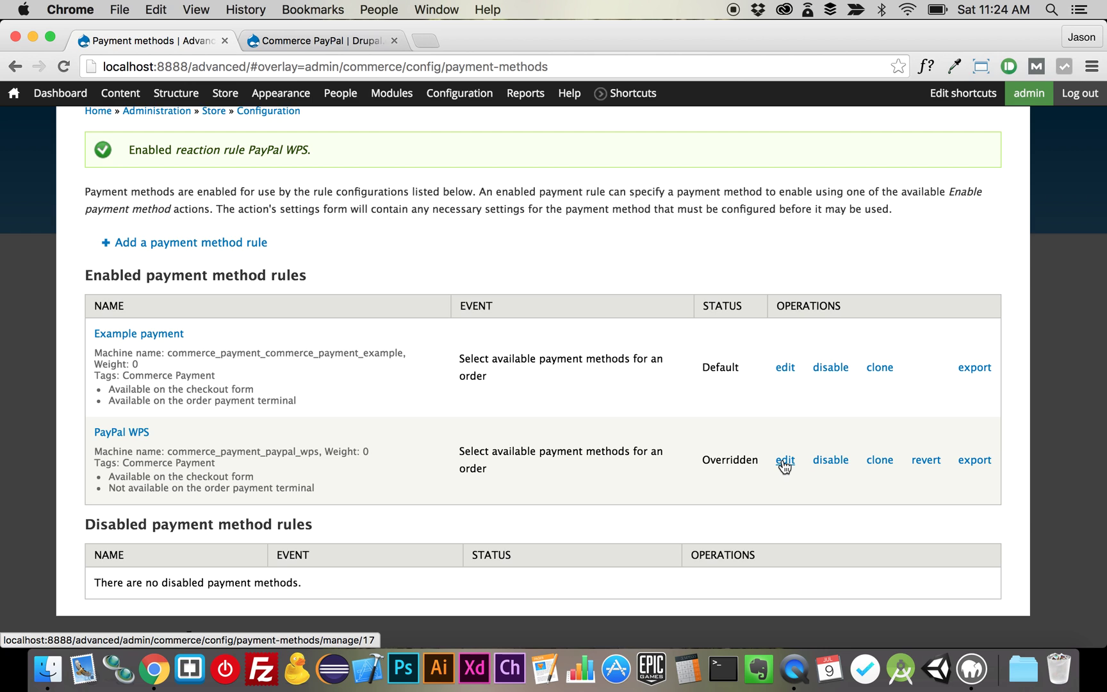
# - Edit the PayPal WPS payment action and enter the PayPal account e-mail address
pyautogui.click(782, 460)
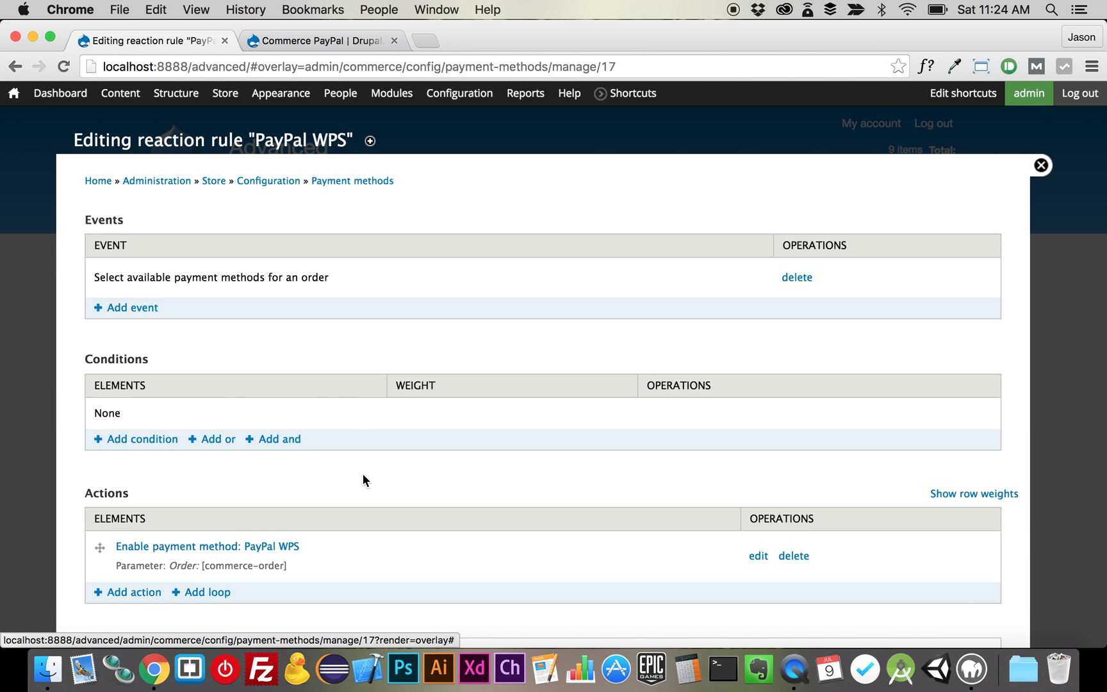
pyautogui.scroll(-1, 363, 475)
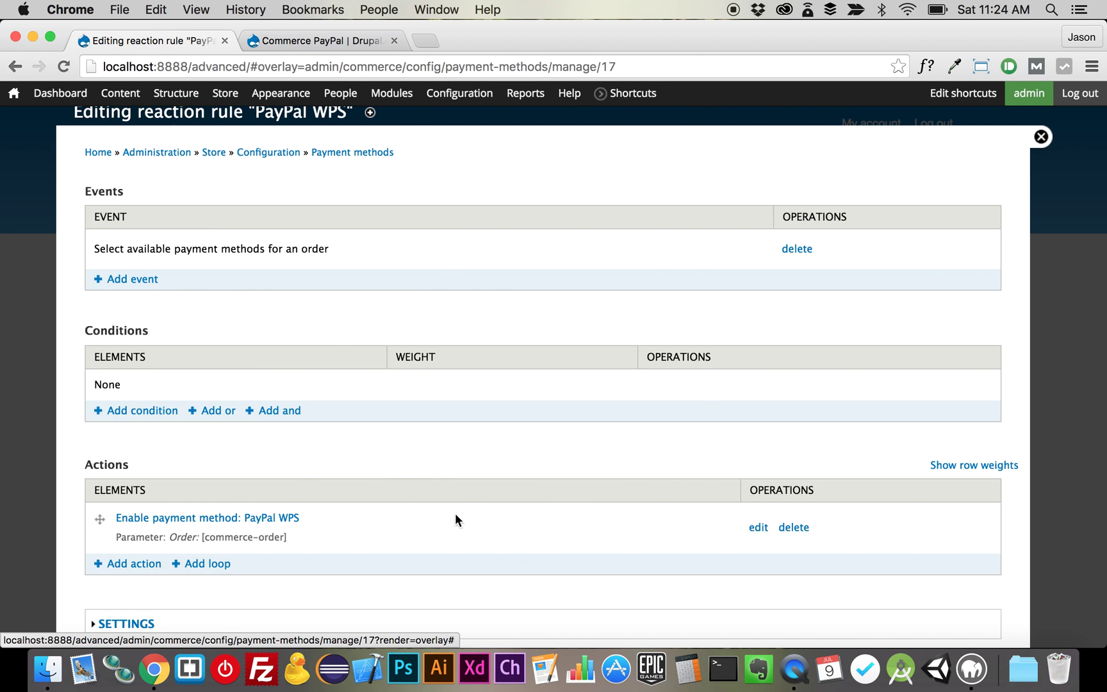
pyautogui.click(758, 529)
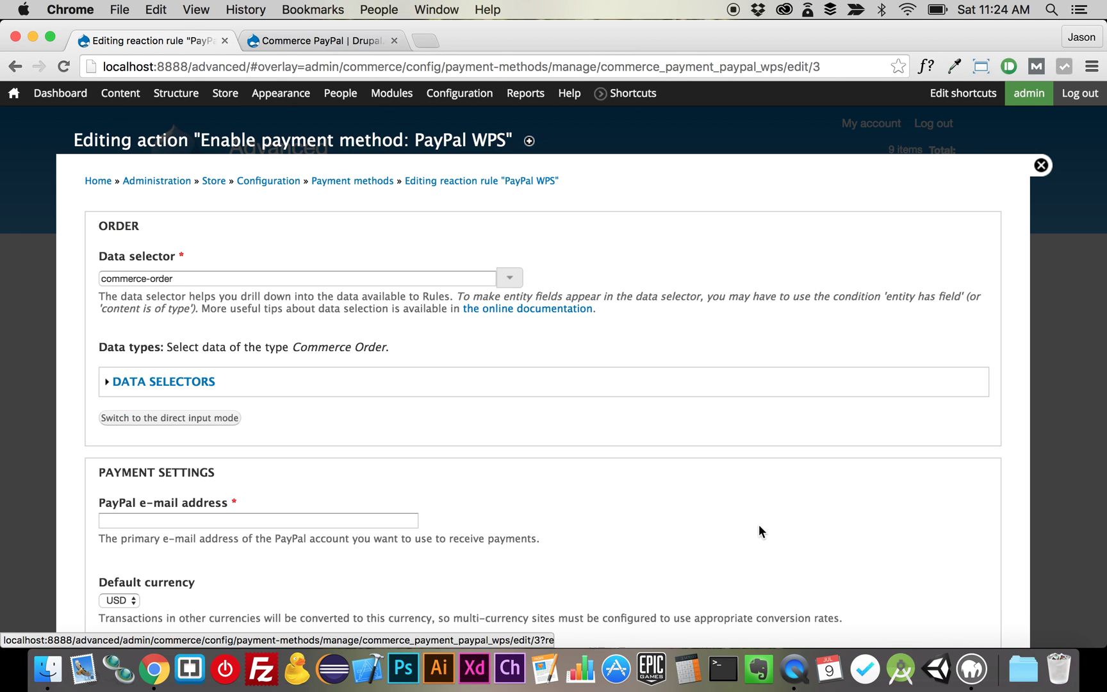
pyautogui.scroll(-5, 269, 465)
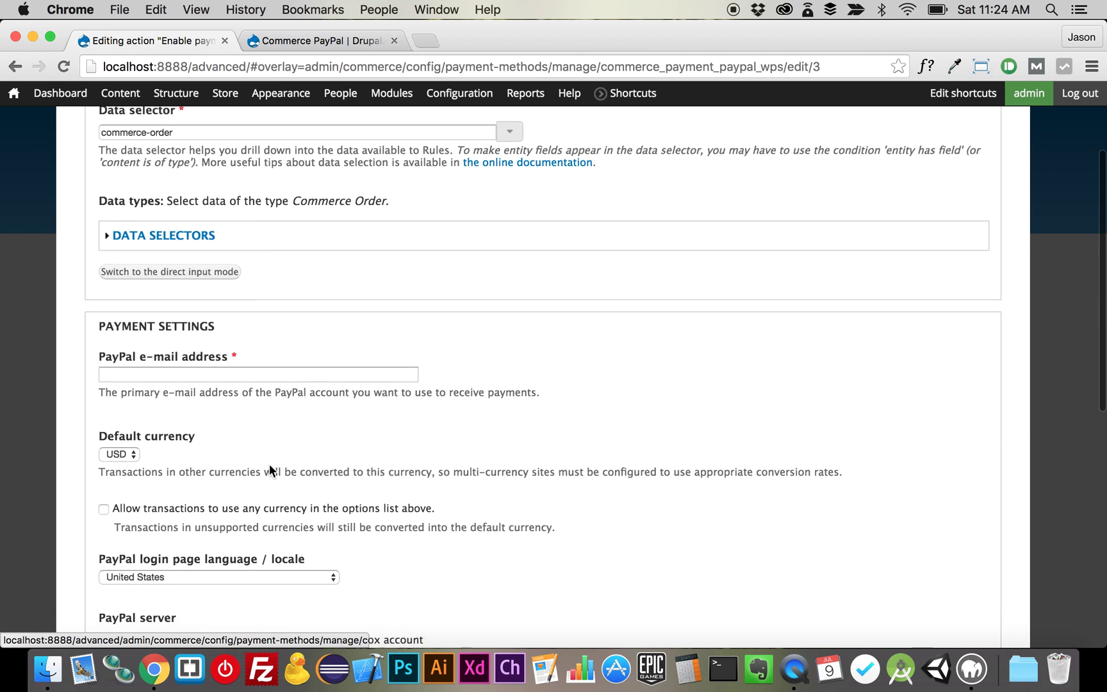
pyautogui.scroll(-1, 269, 464)
pyautogui.click(220, 362)
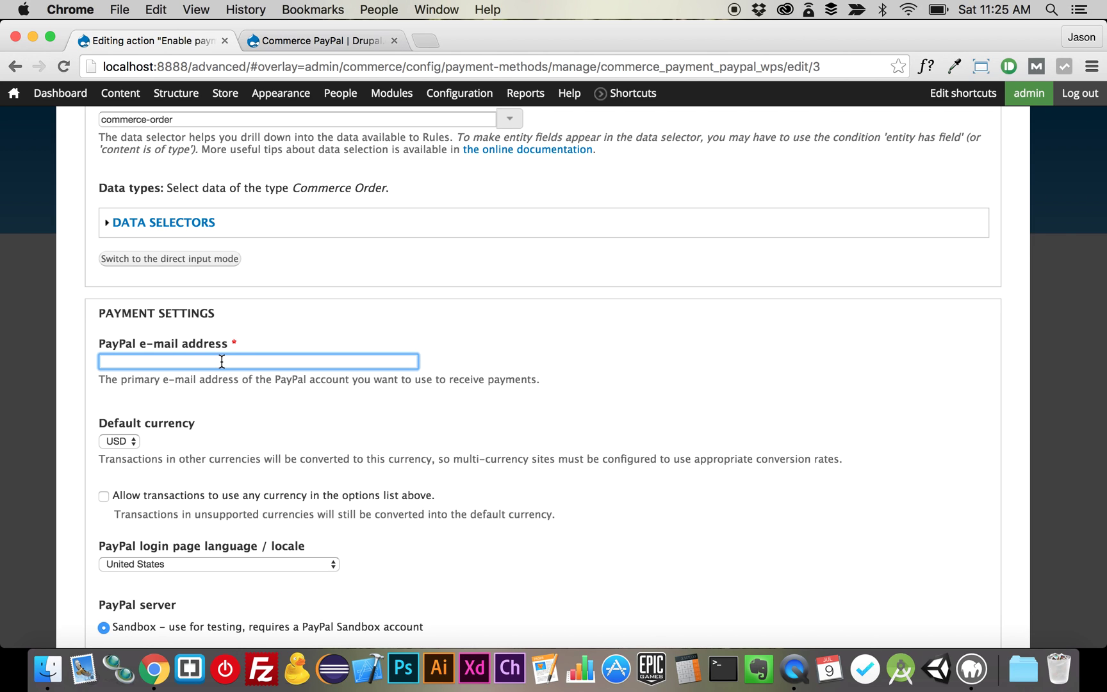
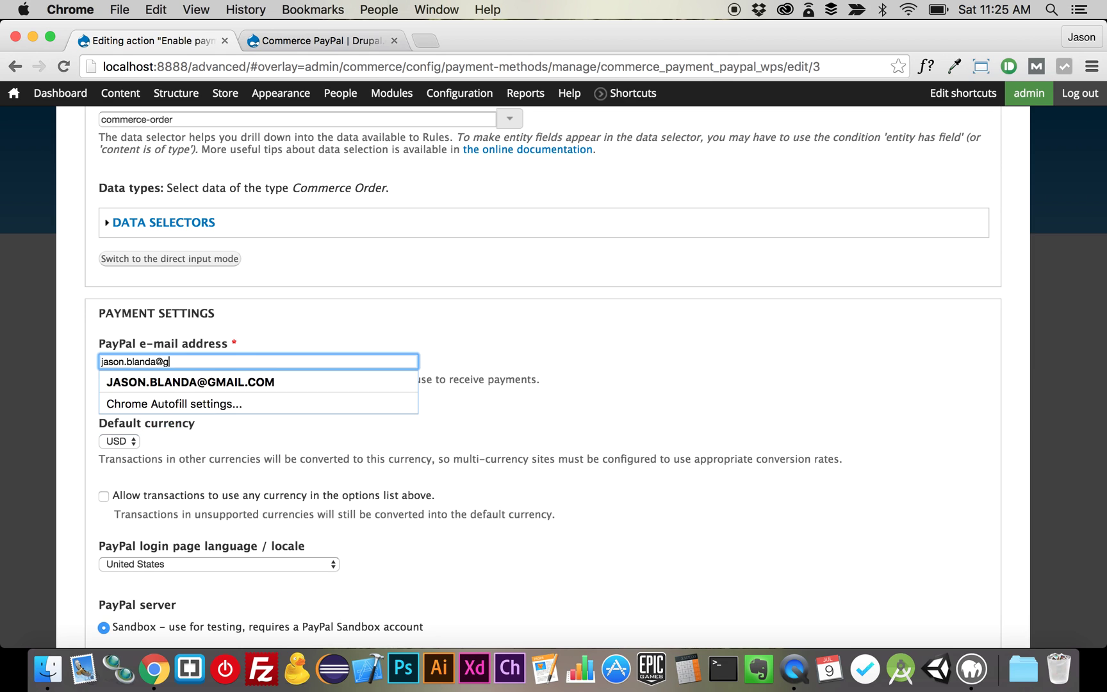
pyautogui.click(612, 356)
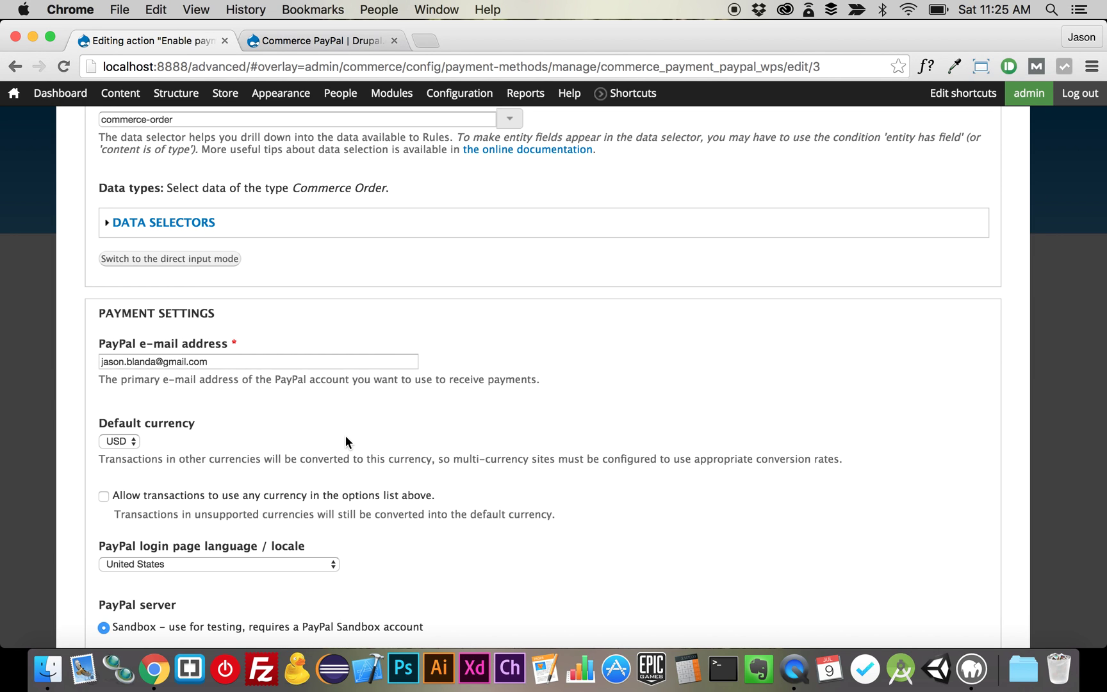
# - Select the Live PayPal server and save the payment action settings
pyautogui.scroll(-3, 345, 441)
pyautogui.scroll(-5, 345, 438)
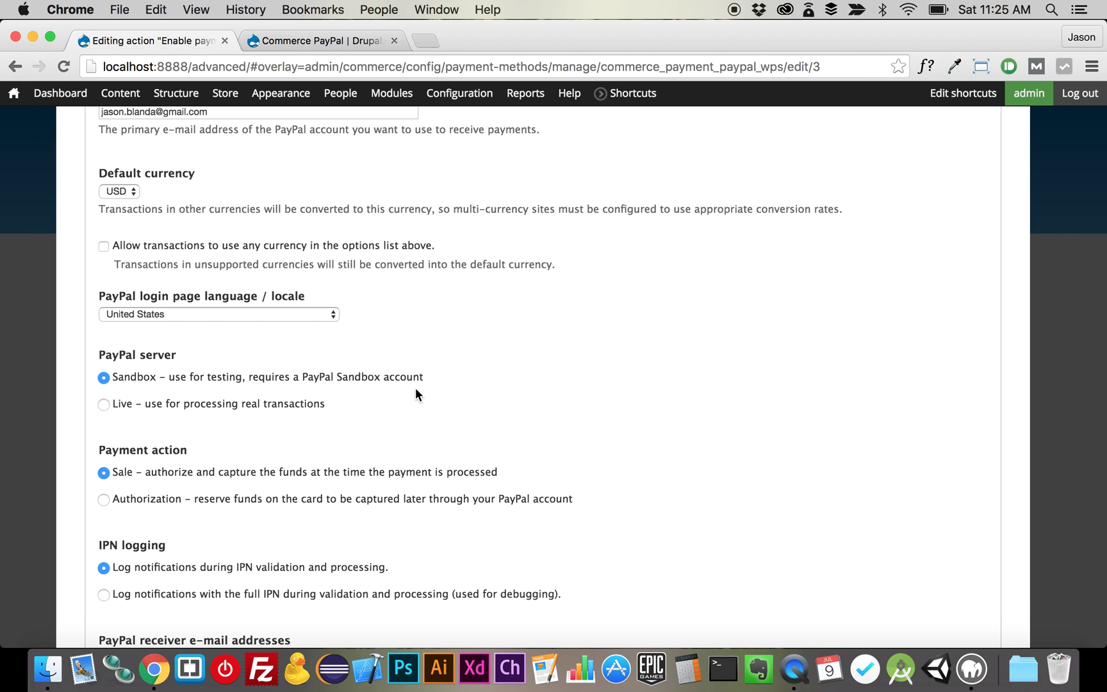
pyautogui.click(297, 404)
pyautogui.scroll(-1, 256, 480)
pyautogui.scroll(-3, 257, 477)
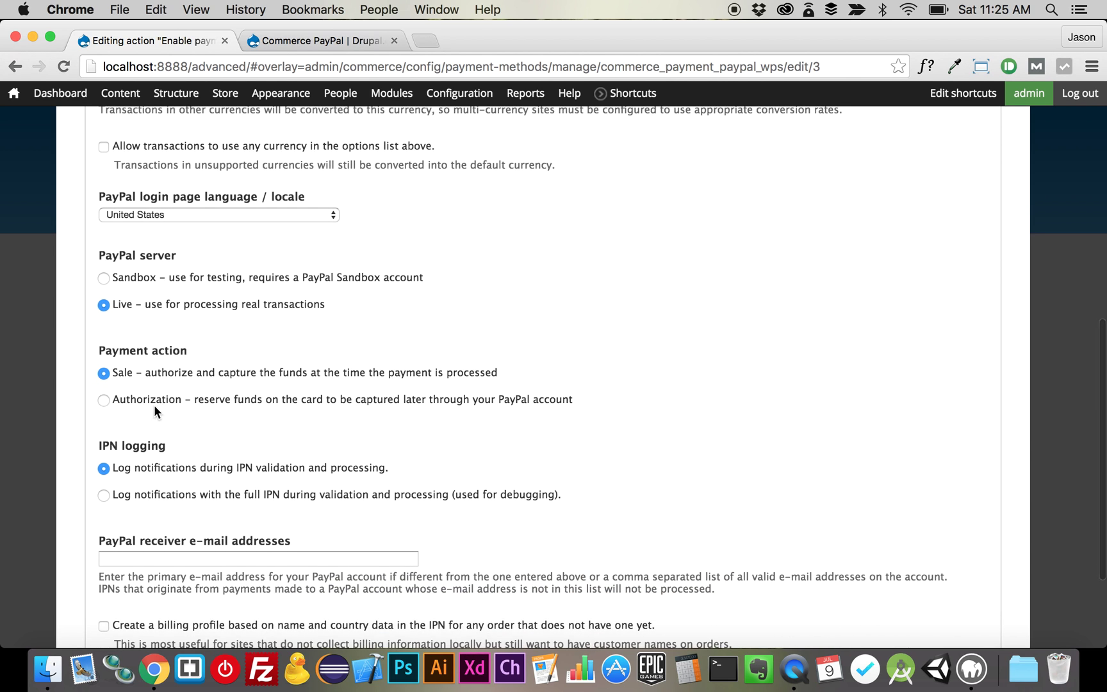
pyautogui.scroll(-5, 223, 531)
pyautogui.click(121, 578)
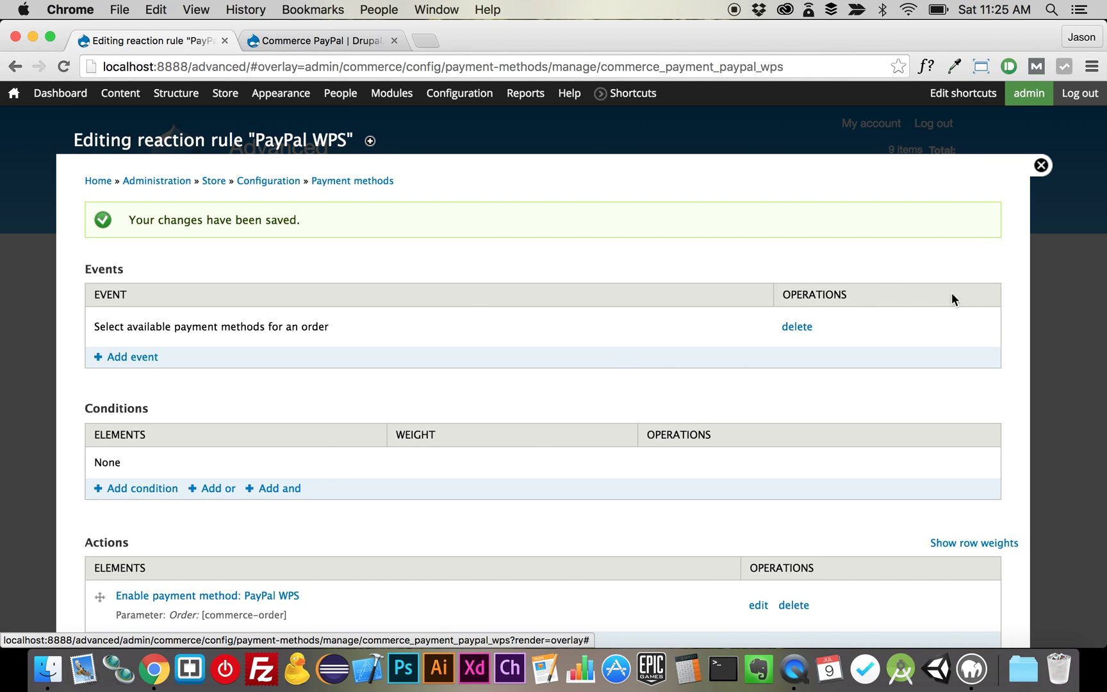
# - Start checkout and continue past billing and shipping to the order review
pyautogui.click(1039, 166)
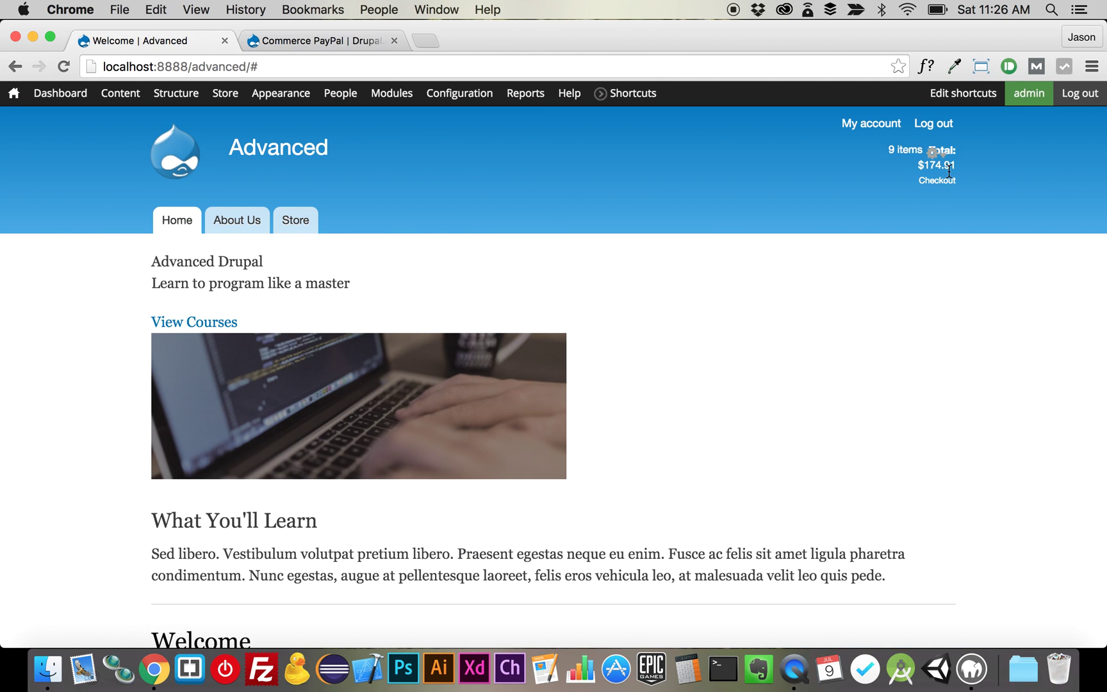
pyautogui.click(938, 184)
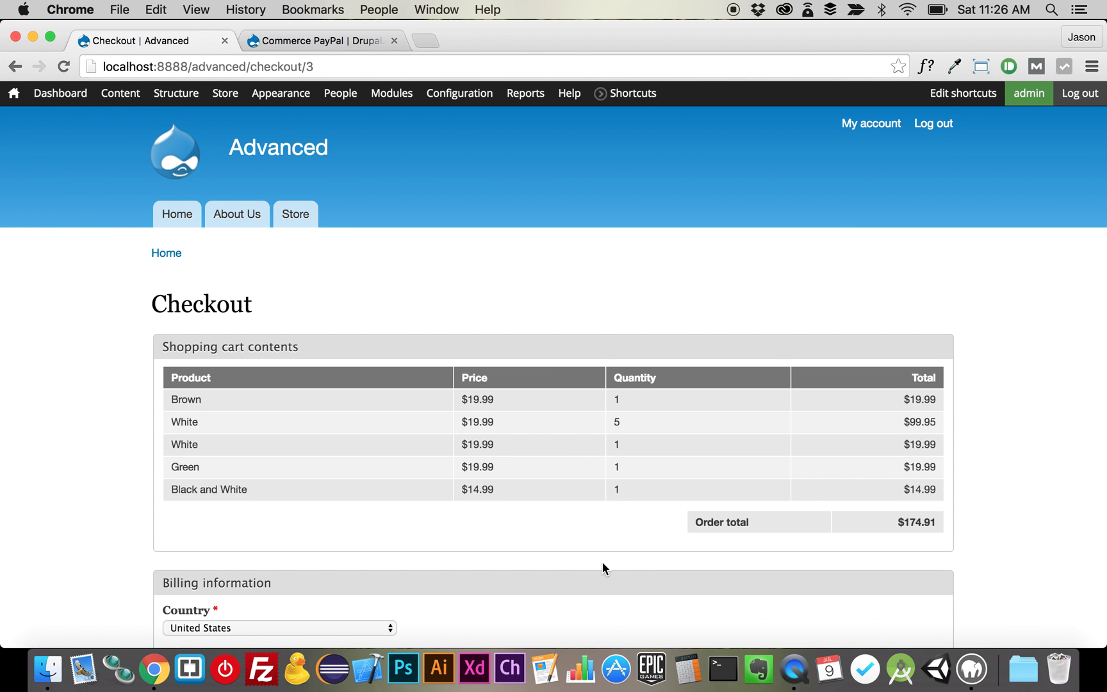
pyautogui.scroll(-7, 602, 564)
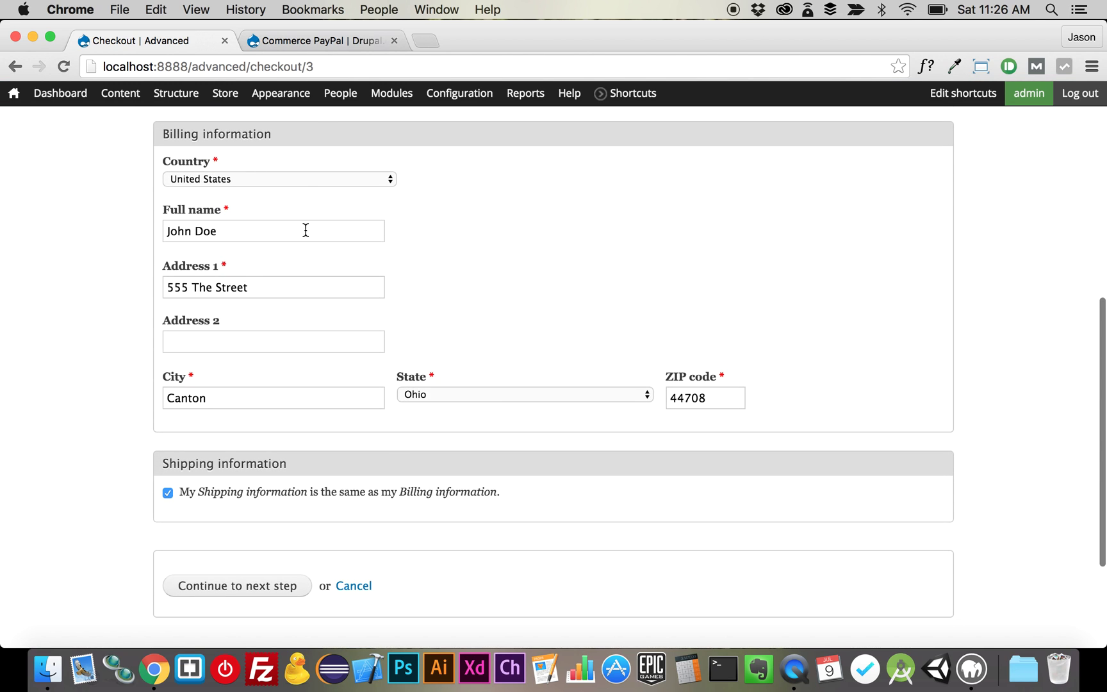
pyautogui.click(267, 591)
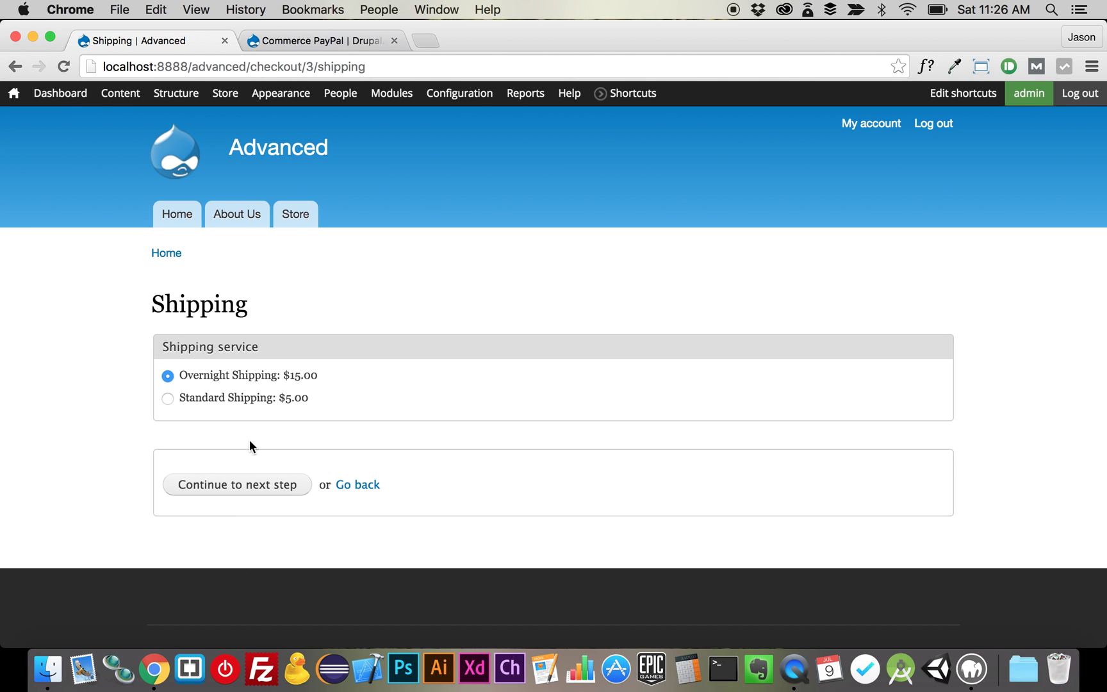
pyautogui.click(256, 486)
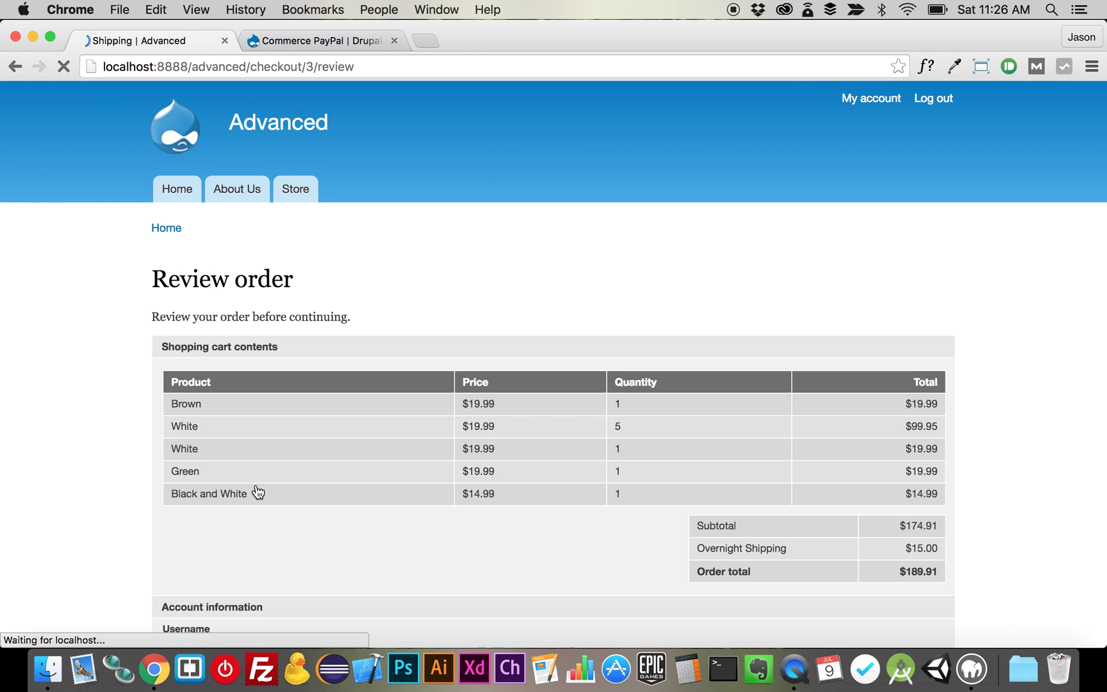
# - Try Example payment, then choose PayPal as the payment method
pyautogui.scroll(-5, 258, 492)
pyautogui.scroll(-5, 258, 492)
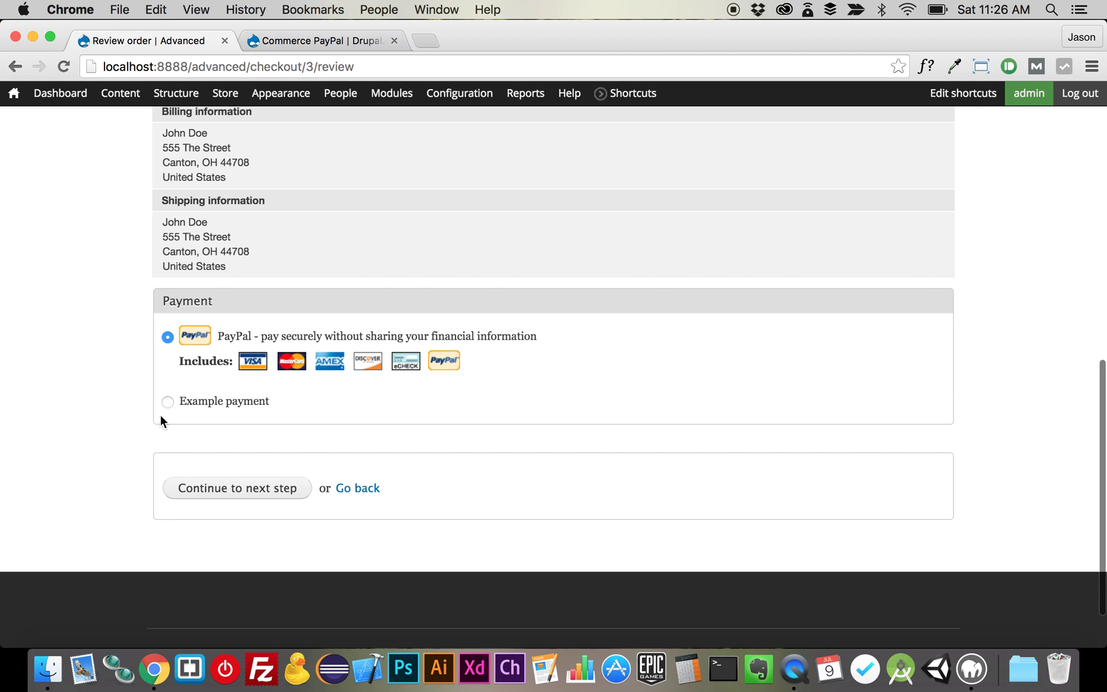
pyautogui.click(225, 399)
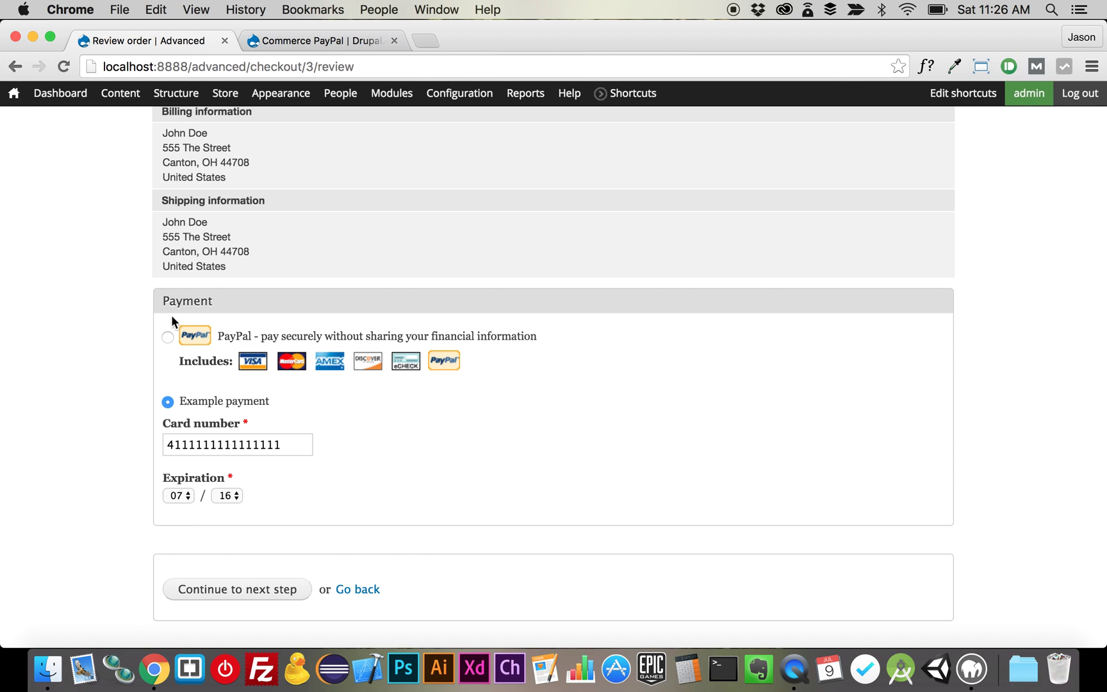
pyautogui.click(167, 334)
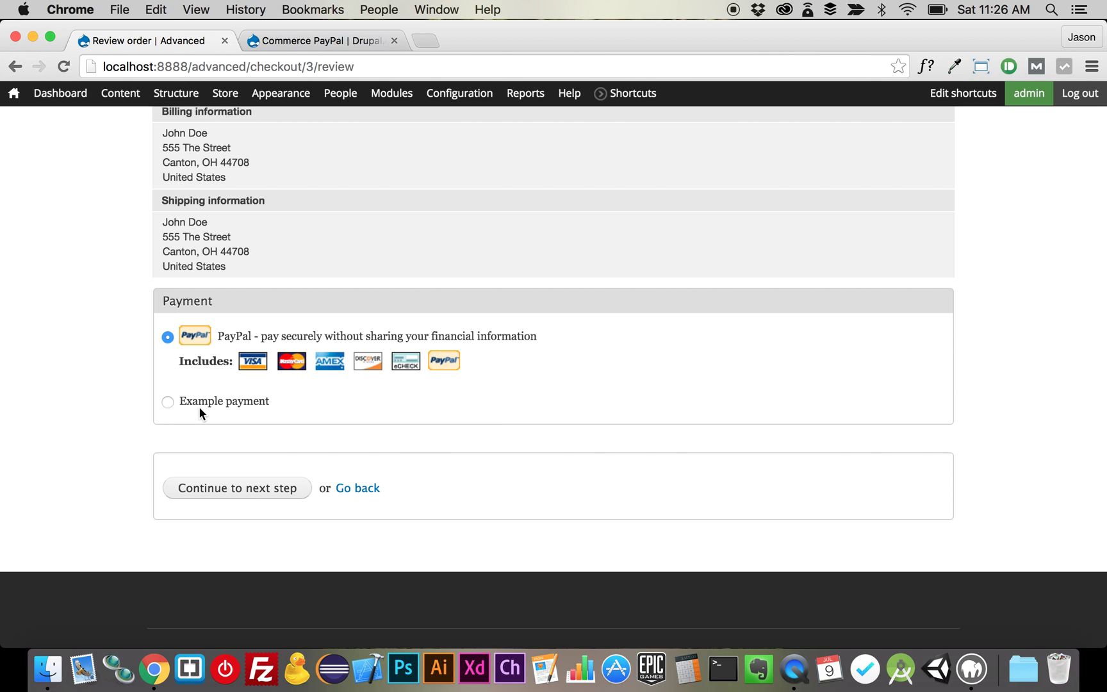
# - Disable and confirm the Example payment rule, then return to the order review
pyautogui.moveTo(225, 92)
pyautogui.moveTo(238, 160)
pyautogui.moveTo(257, 191)
pyautogui.moveTo(392, 315)
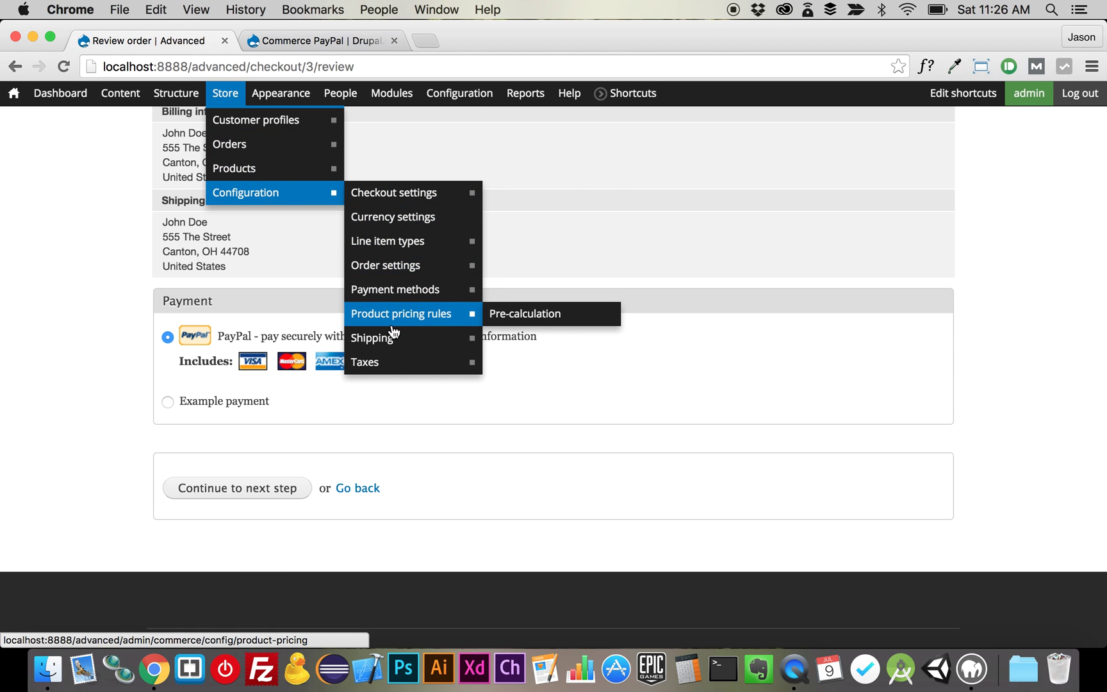
pyautogui.click(425, 294)
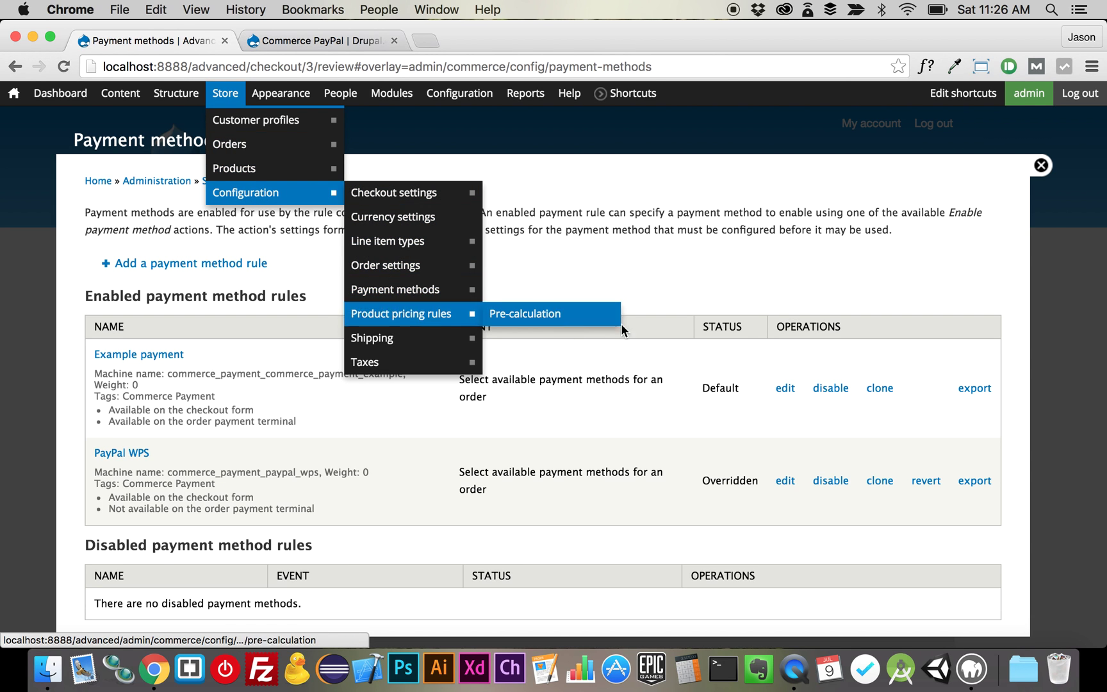
pyautogui.click(825, 390)
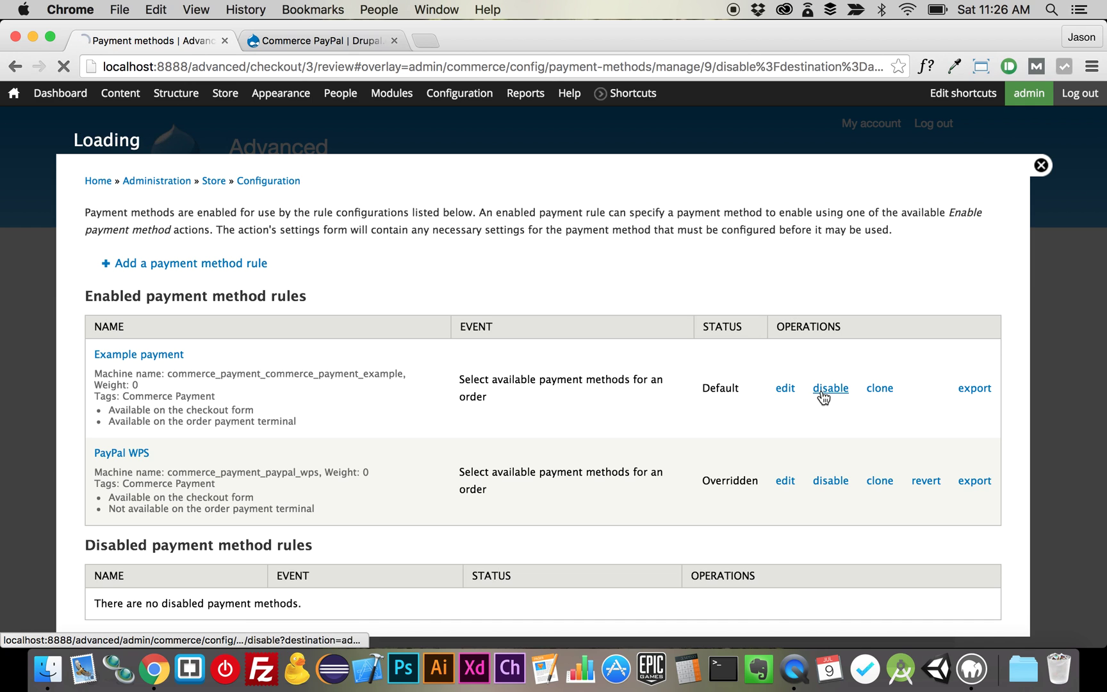
pyautogui.click(123, 225)
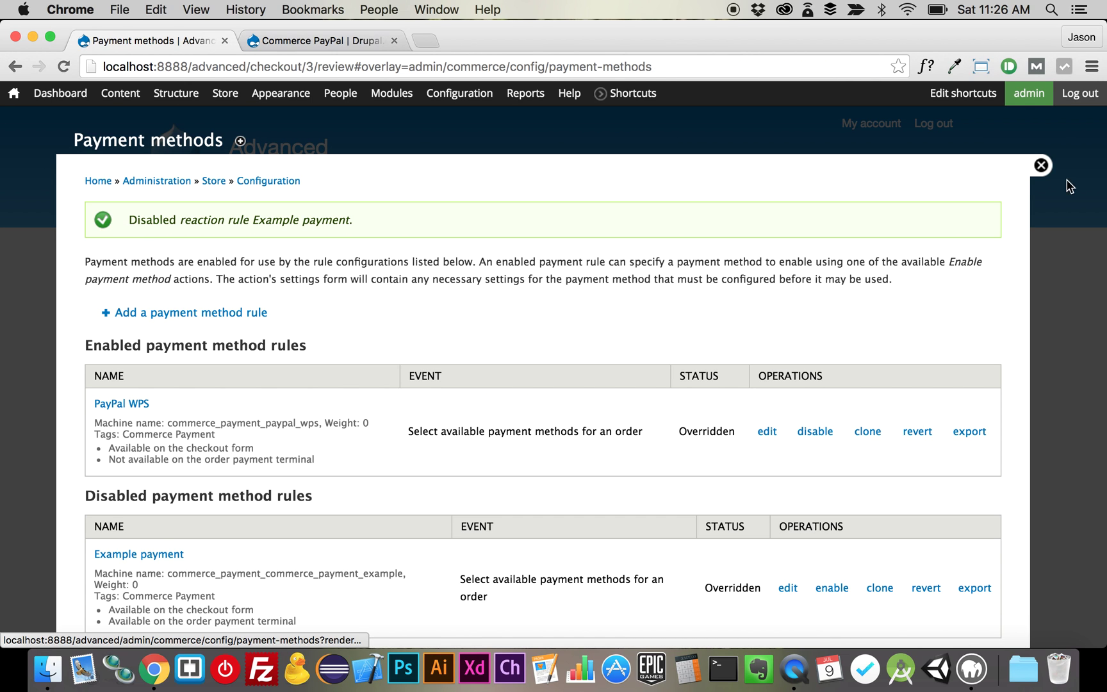
pyautogui.click(1041, 165)
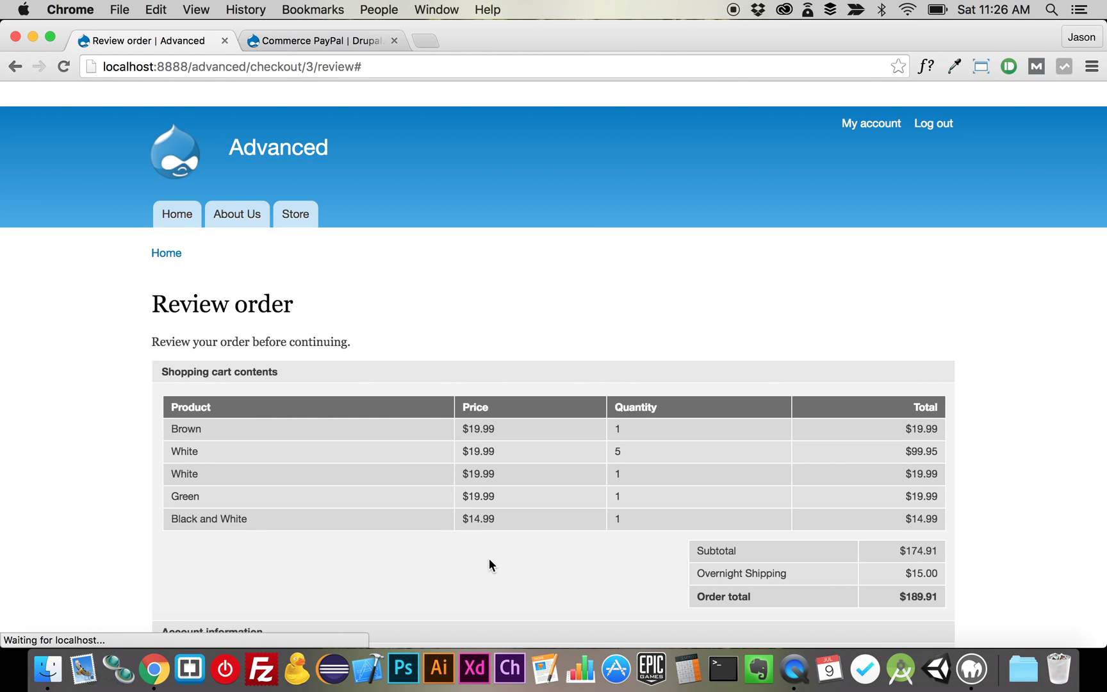
pyautogui.scroll(-15, 489, 565)
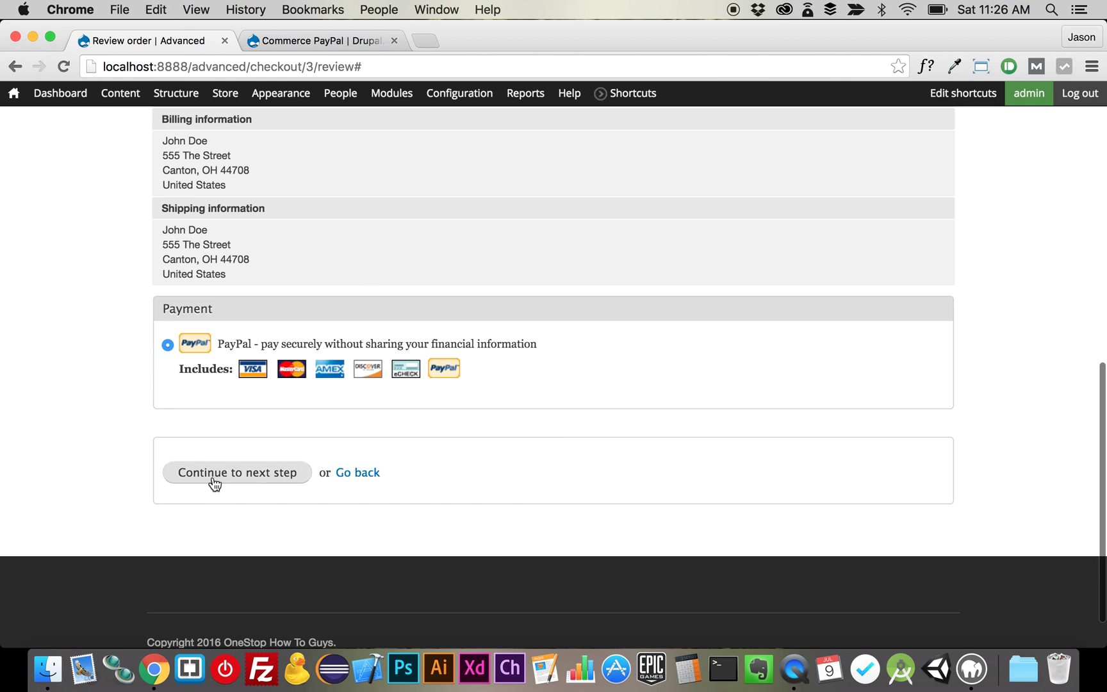
# - Submit the review and reach PayPal's payment page for Order 3, $189.91 USD
pyautogui.click(258, 481)
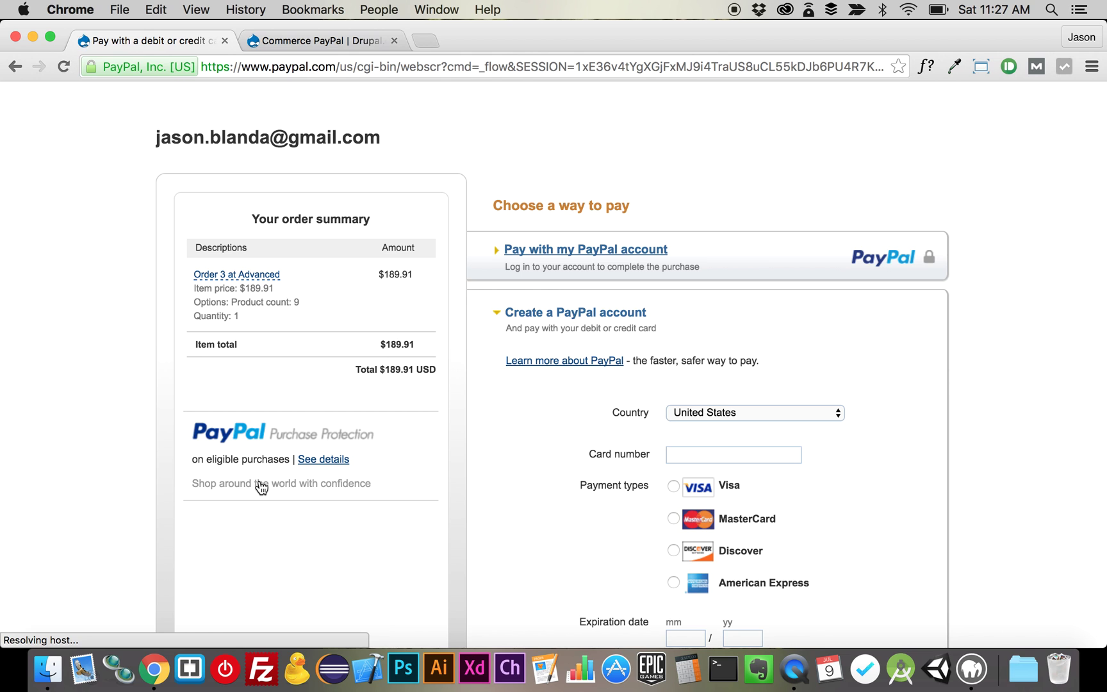
pyautogui.scroll(-10, 261, 487)
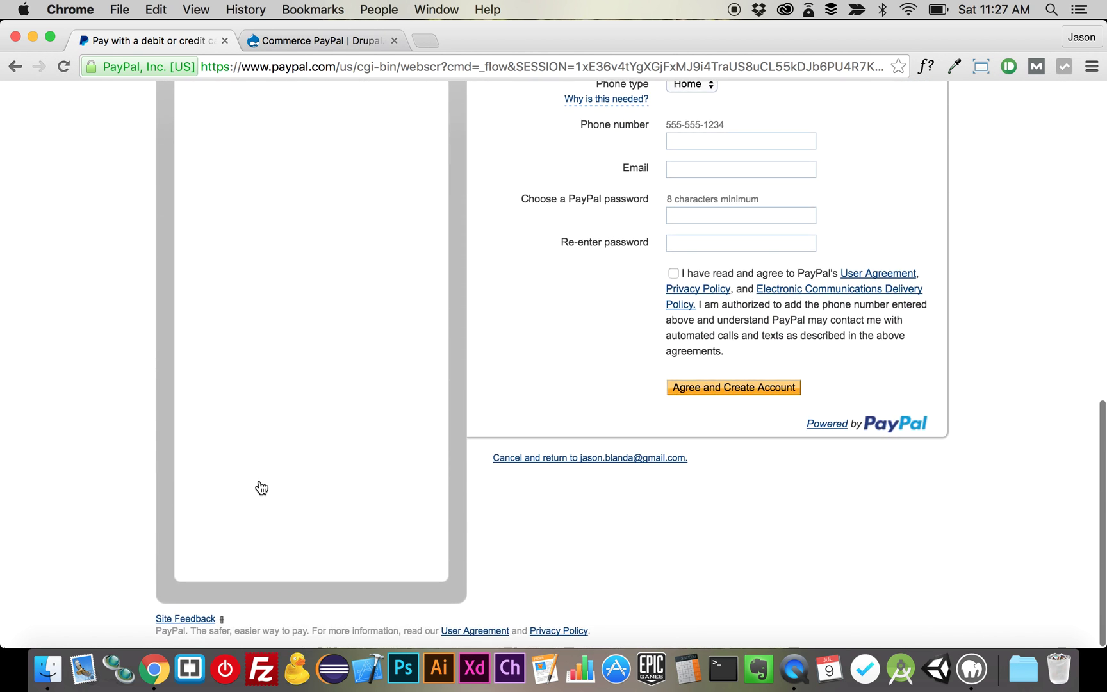
pyautogui.scroll(10, 262, 487)
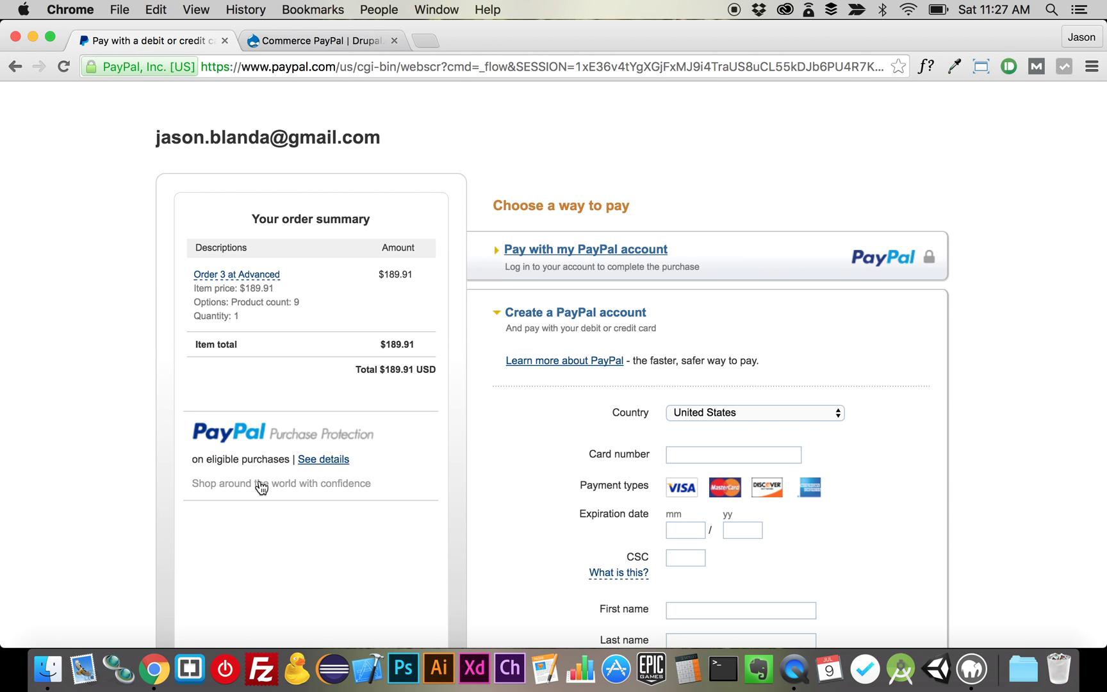
pyautogui.scroll(-2, 262, 488)
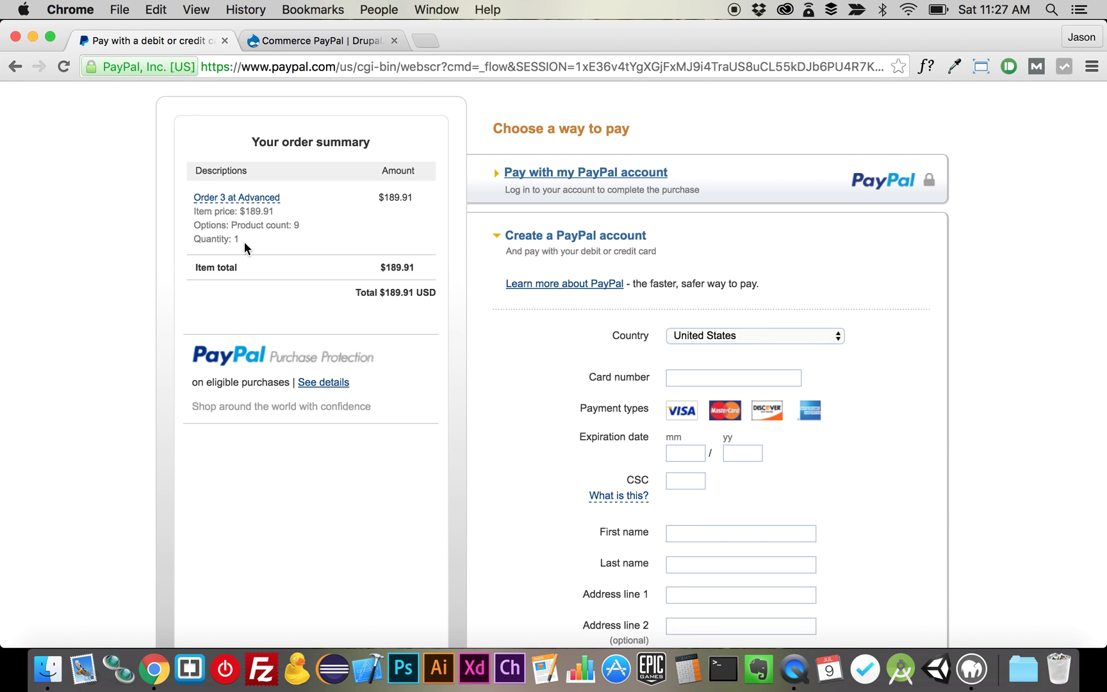
# - Check the order amount in PayPal's summary, then go back to the checkout payment step
pyautogui.moveTo(251, 237); pyautogui.dragTo(141, 240)
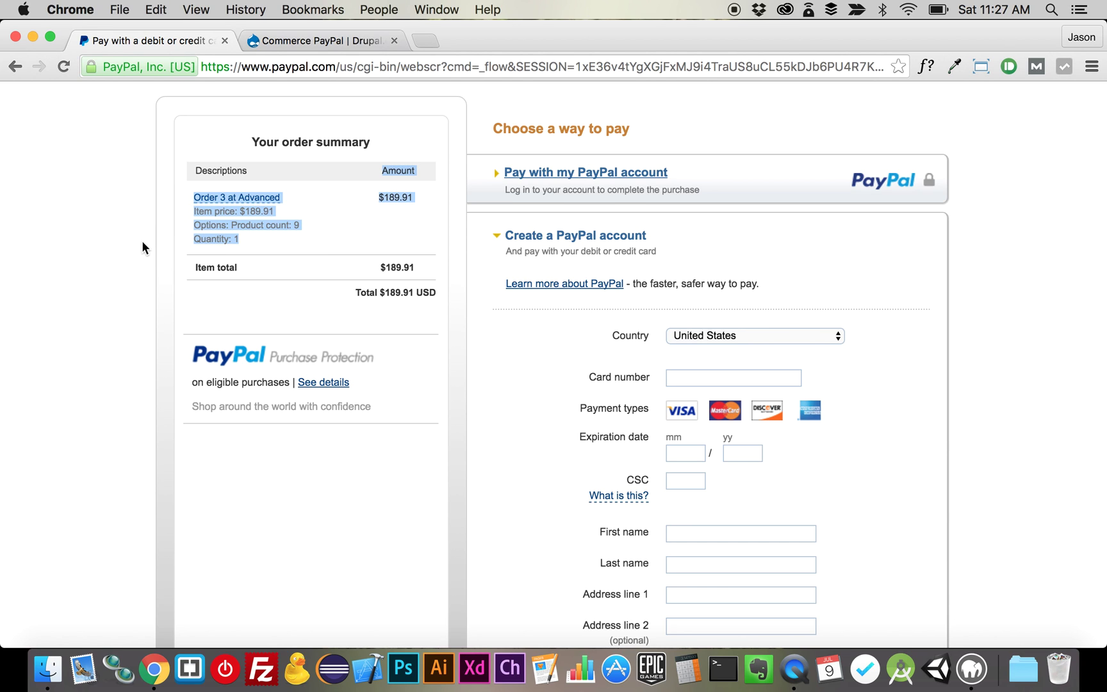
pyautogui.click(143, 242)
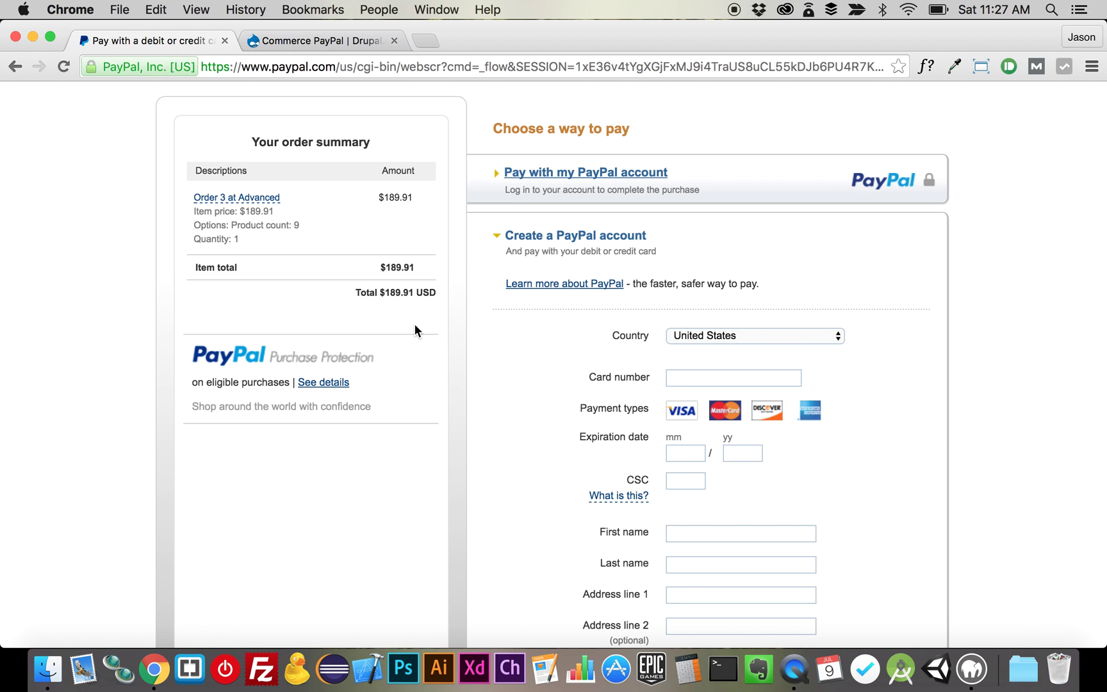
pyautogui.scroll(-10, 414, 327)
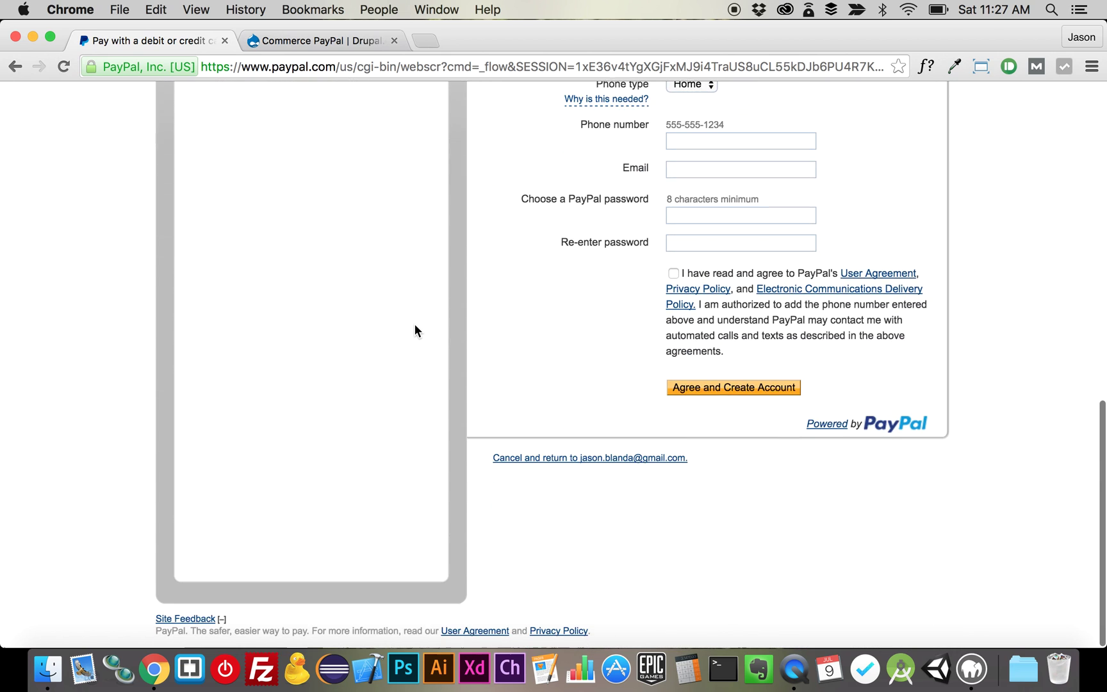
pyautogui.hscroll(-5, 414, 325)
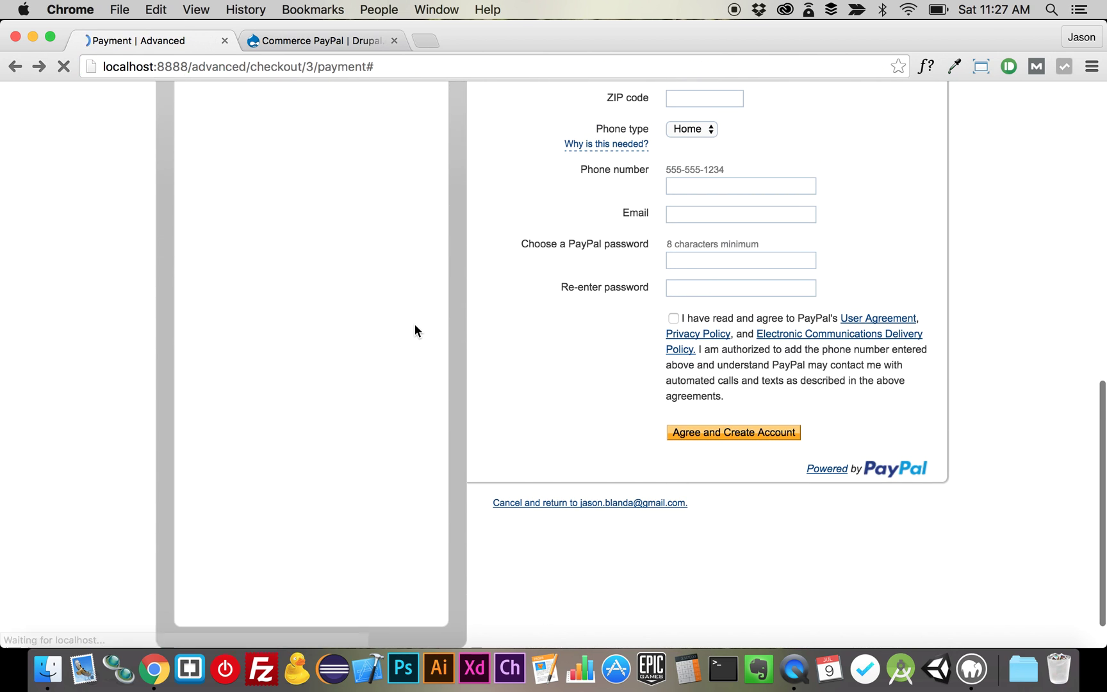